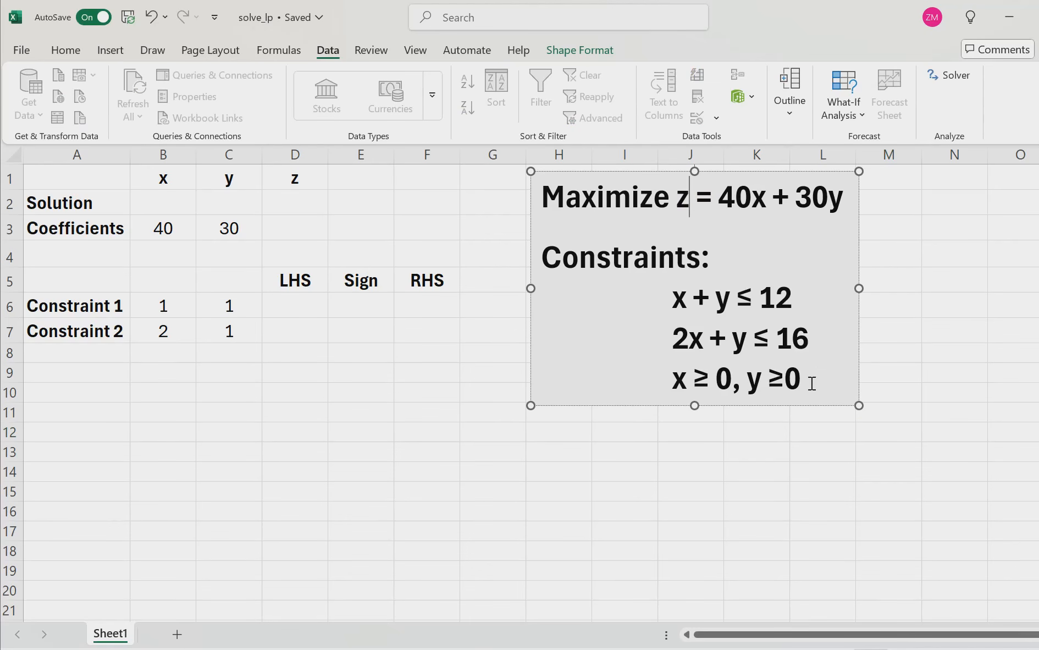
# Enable the Solver Add-in in the list of available Excel add-ins.
pyautogui.click(602, 457)
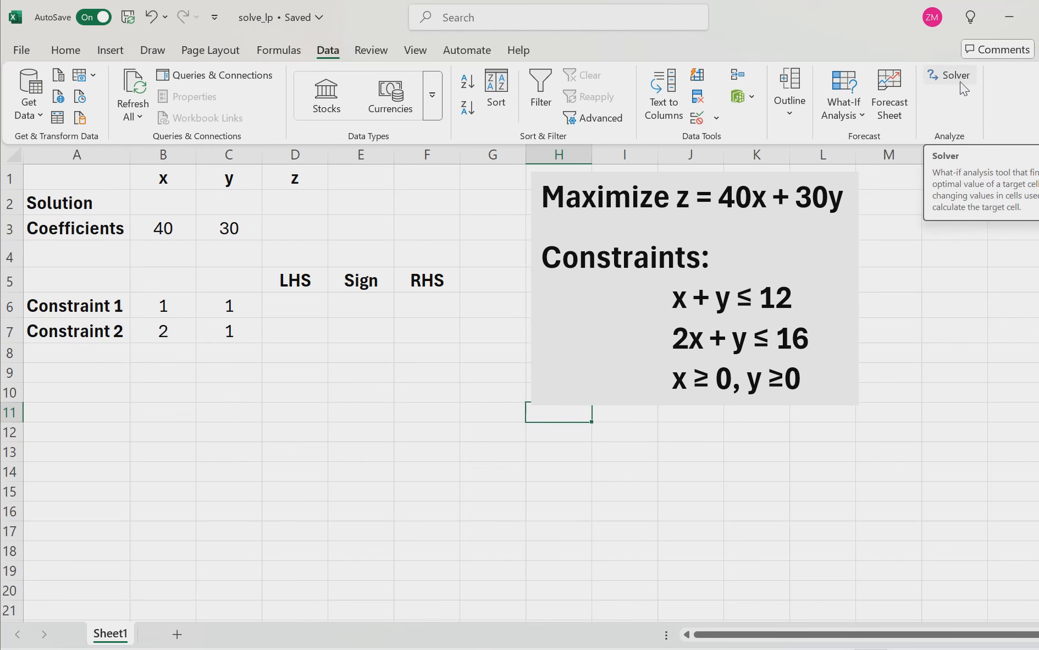
pyautogui.click(31, 46)
pyautogui.click(49, 636)
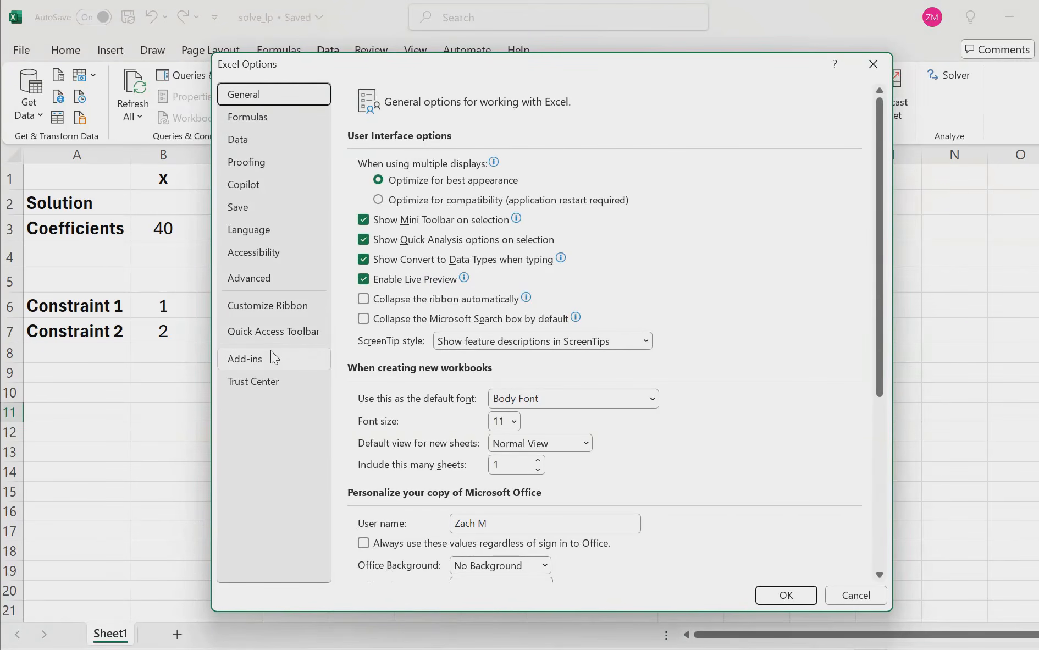
pyautogui.click(268, 361)
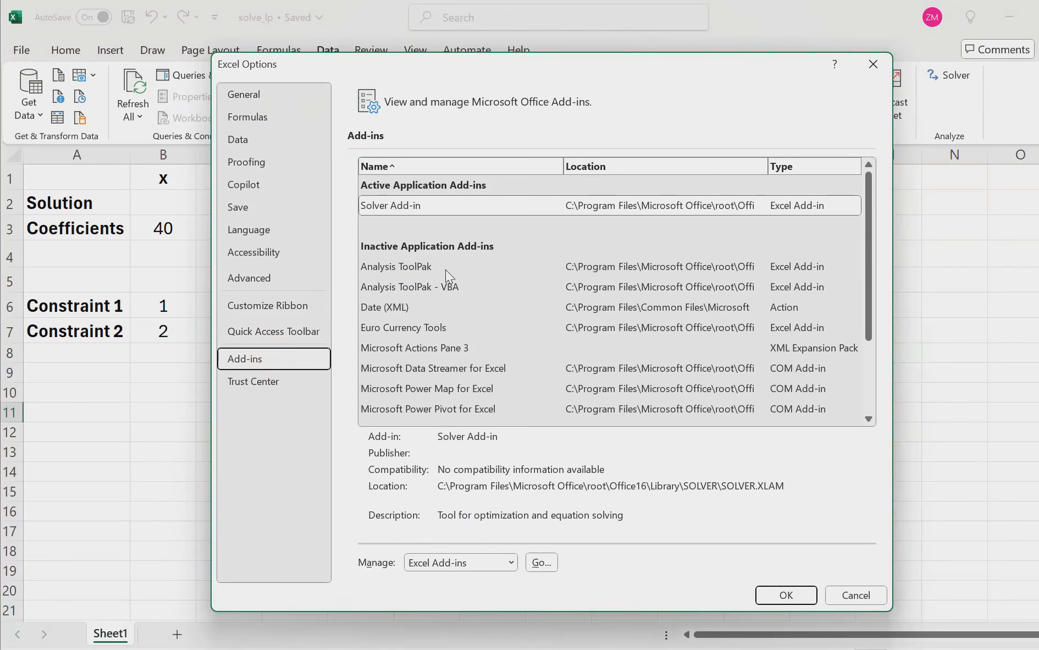
pyautogui.click(435, 266)
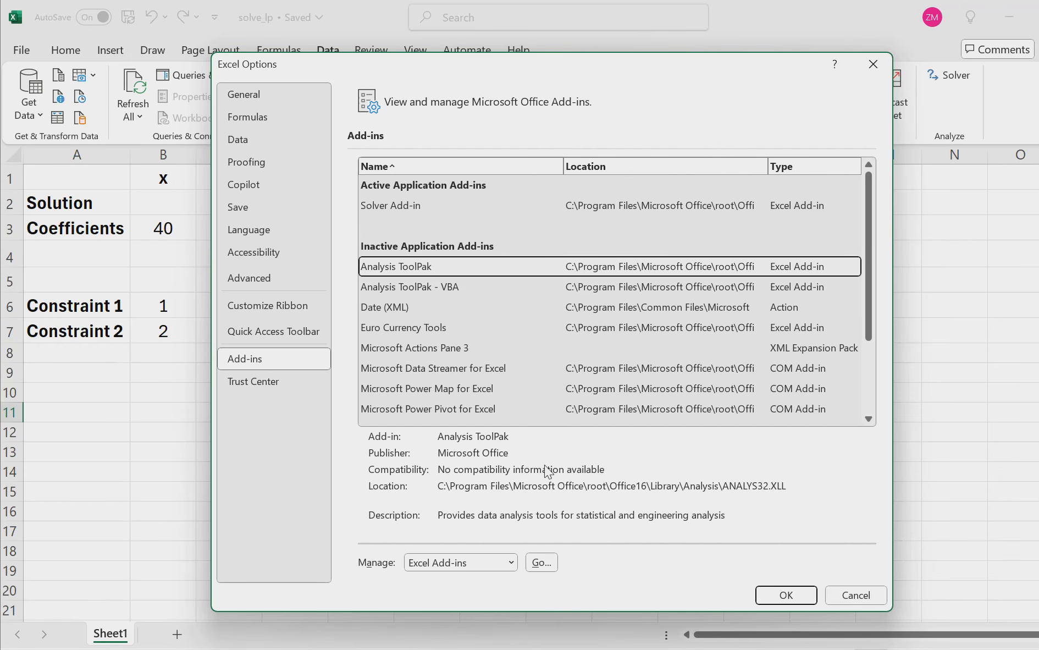
pyautogui.click(541, 563)
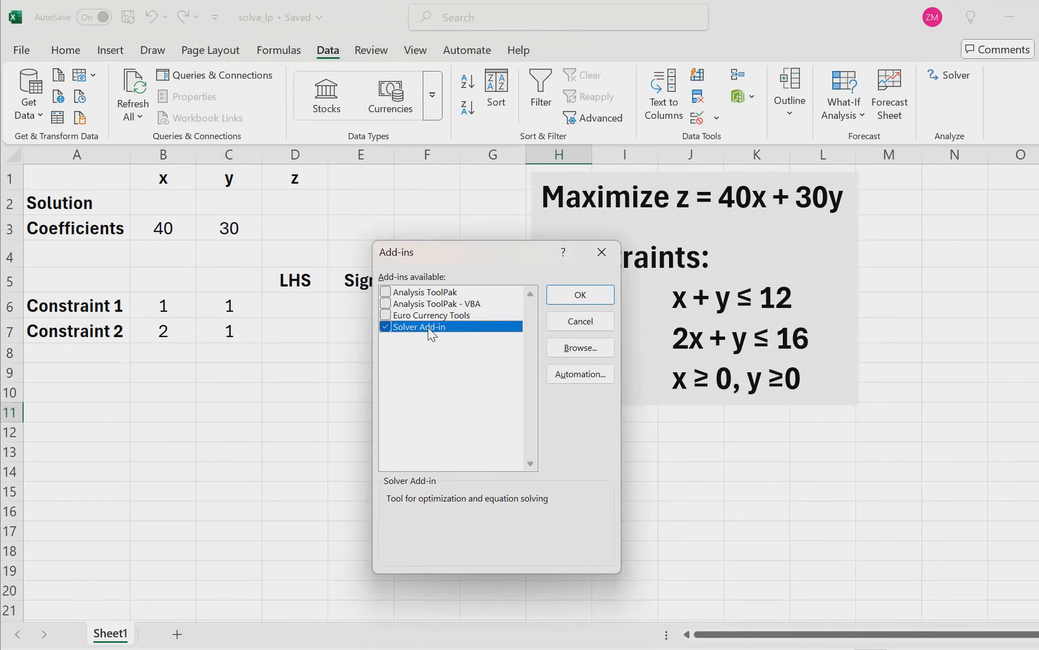
pyautogui.click(597, 297)
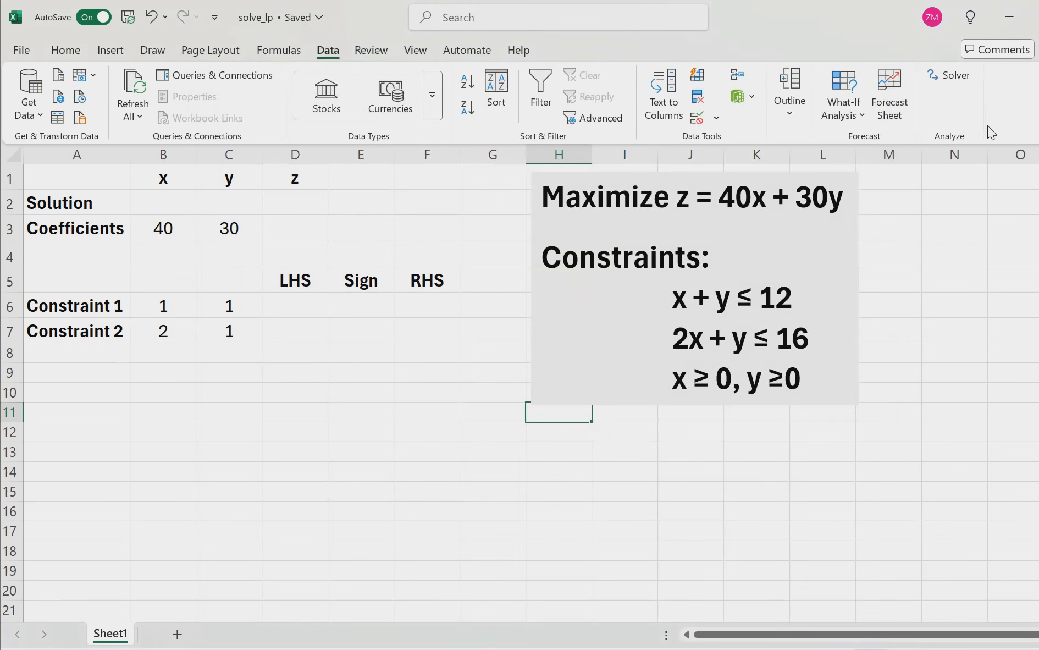
pyautogui.click(955, 75)
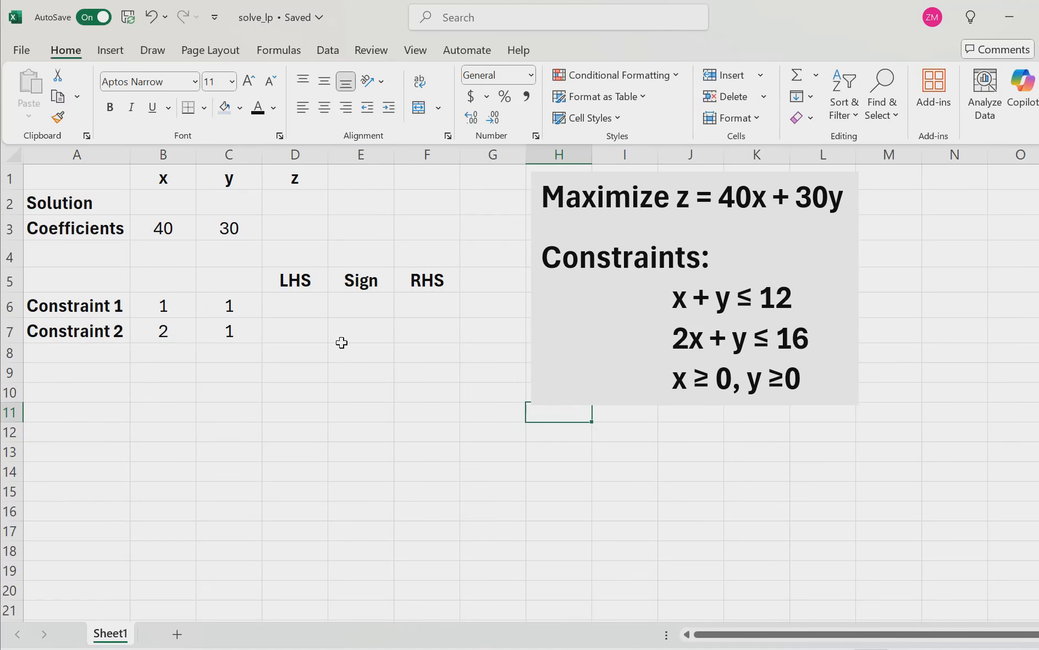
# Examine the x, y and z headings, the Solution and Coefficients row labels, and the solution cells for x and y.
pyautogui.click(177, 174)
pyautogui.click(231, 178)
pyautogui.click(302, 184)
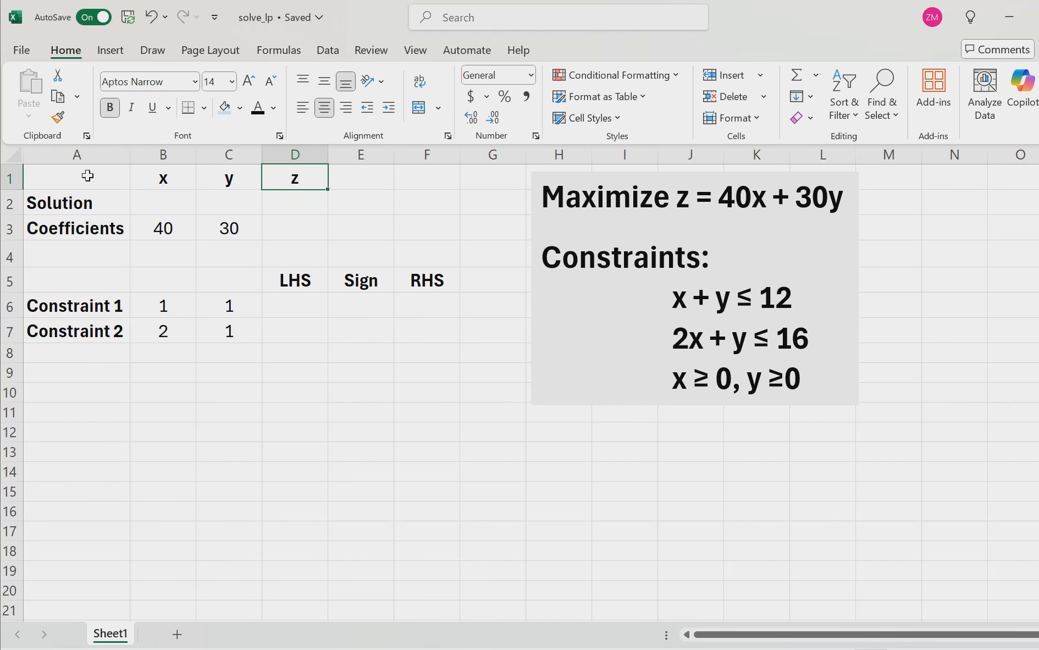
pyautogui.click(121, 199)
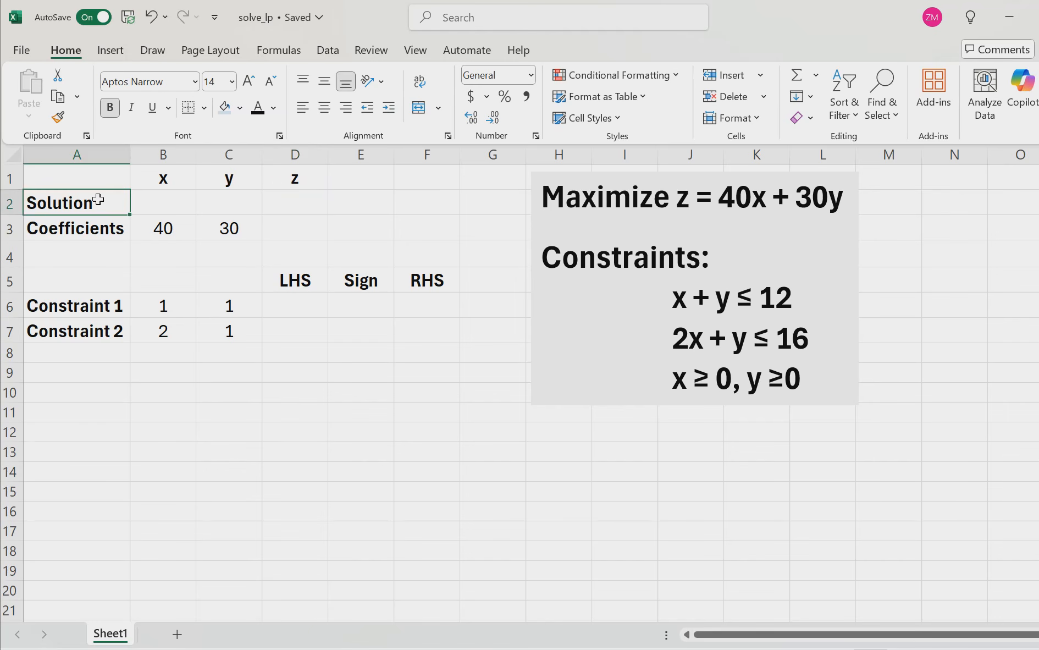
pyautogui.click(112, 228)
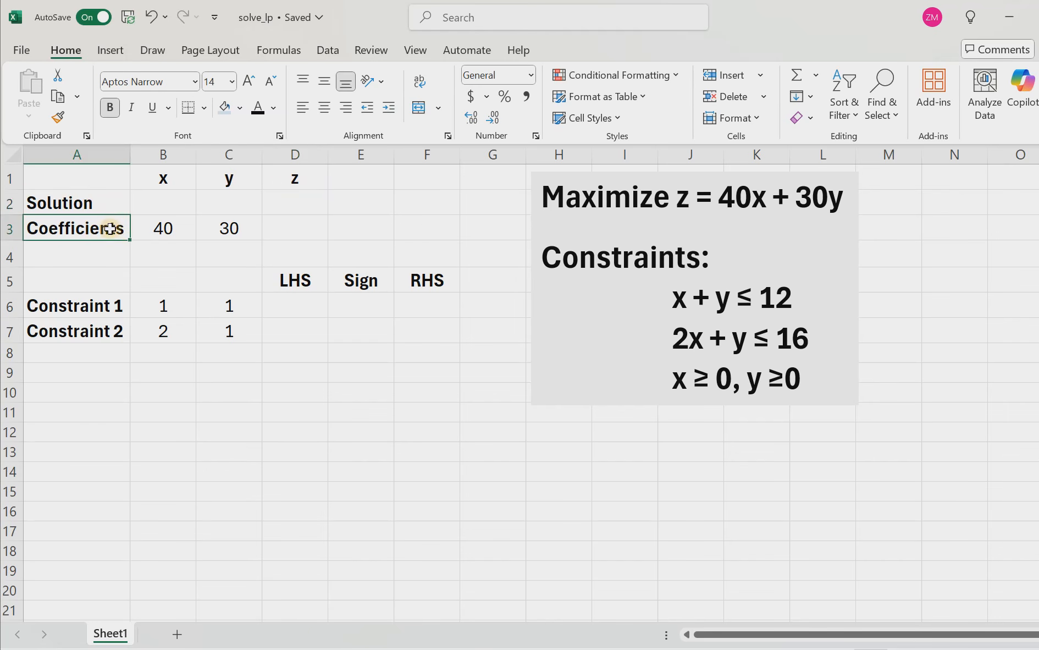
pyautogui.click(173, 202)
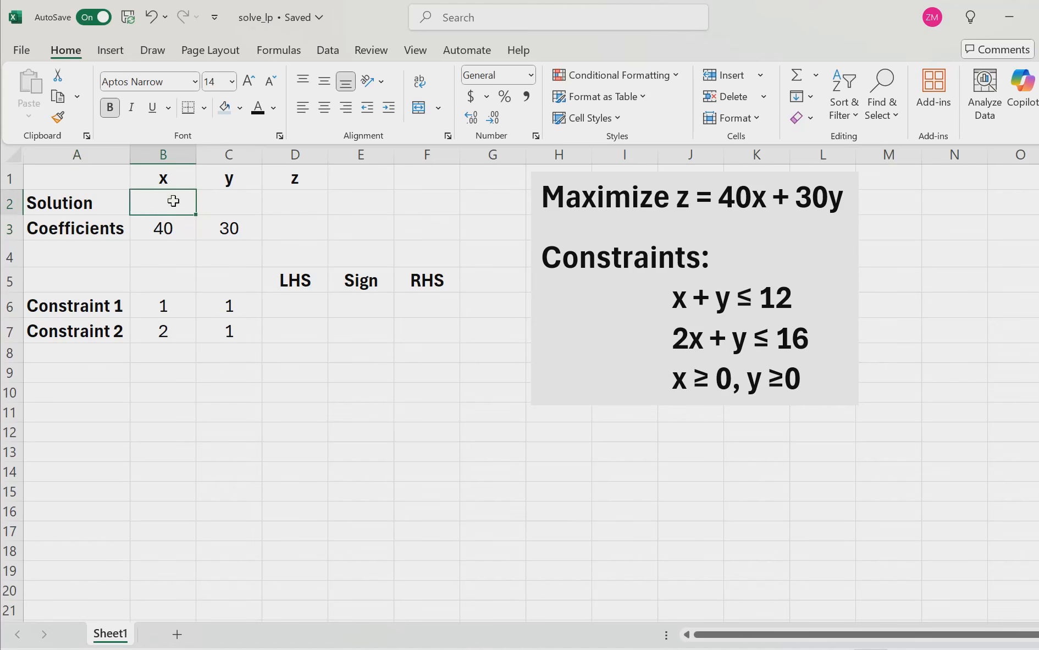
pyautogui.click(225, 204)
# Enter the objective formula =SUMPRODUCT(B3:C3, B2:C2) in cell D2 as the solution for z.
pyautogui.click(284, 201)
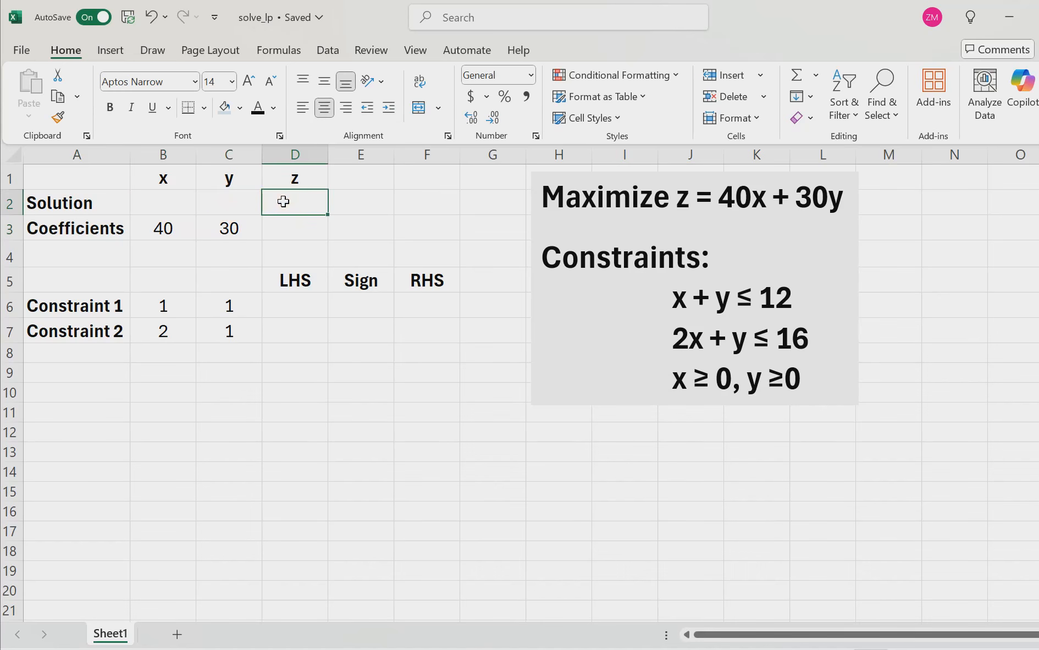
pyautogui.write('=SUMPRODUCT(')
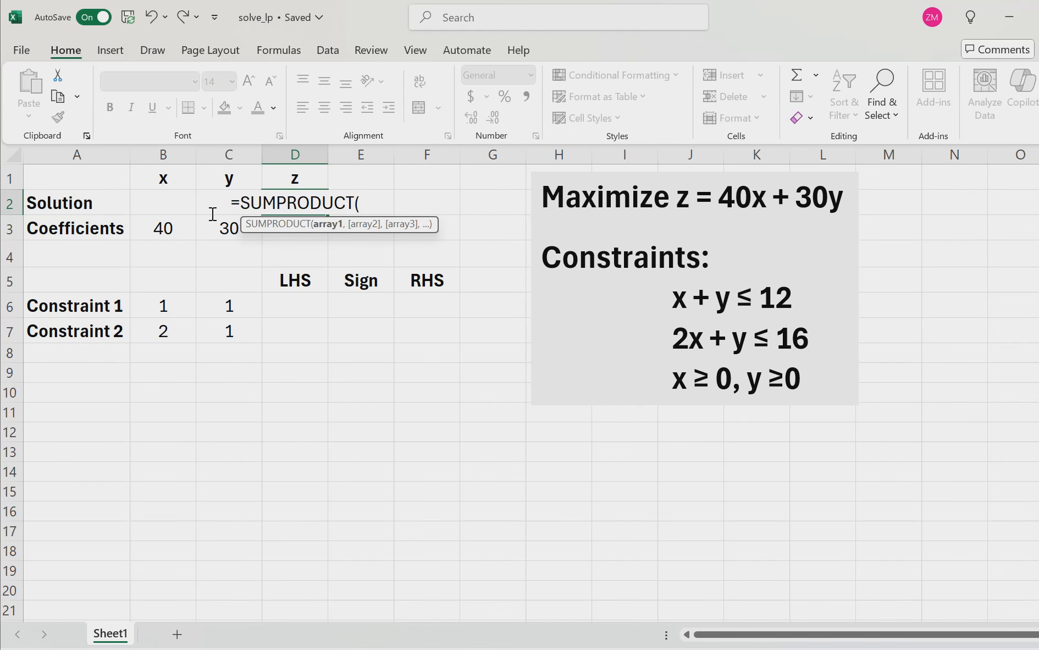
pyautogui.moveTo(165, 228); pyautogui.dragTo(209, 202)
pyautogui.write(',')
pyautogui.click(166, 199)
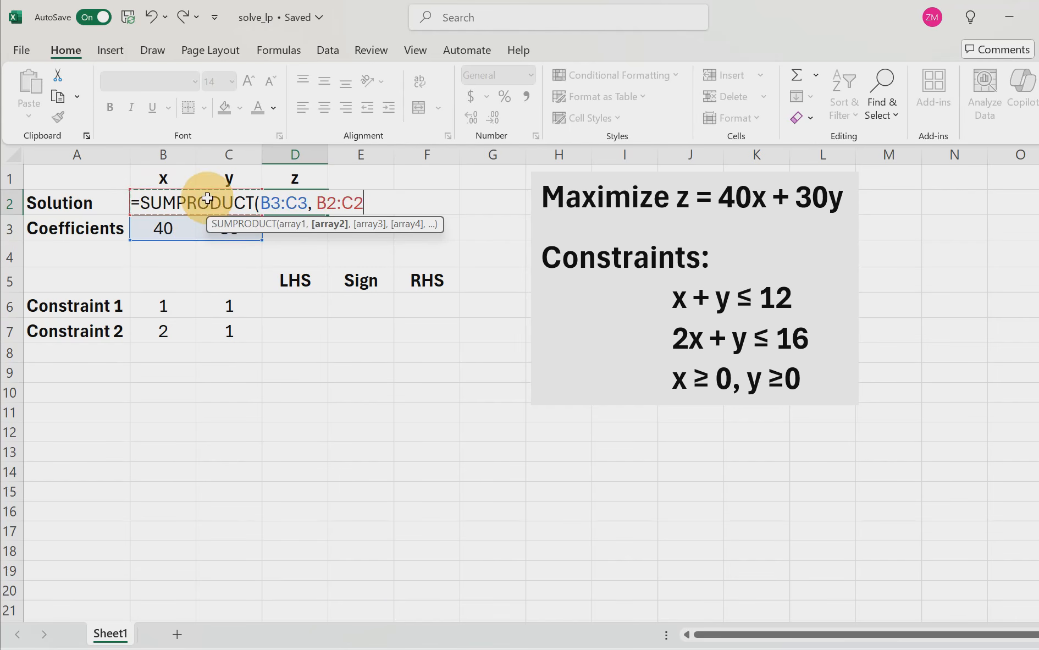
pyautogui.write(')')
pyautogui.press('Return')
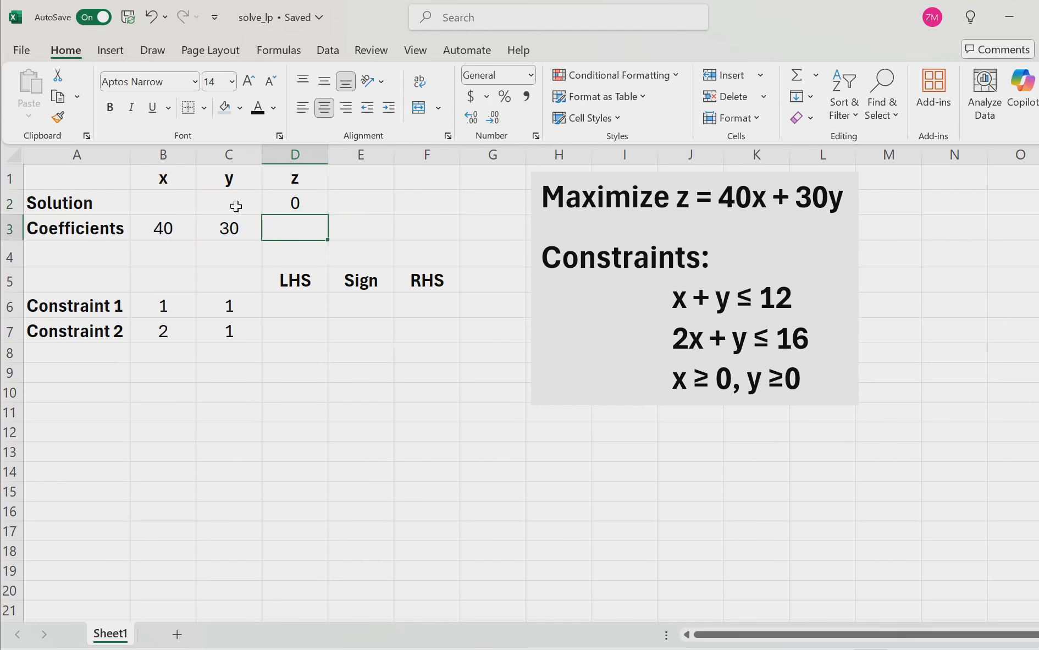
# Review the x and y solution cells, then compare the objective and Constraint 1 coefficients with the written problem.
pyautogui.click(182, 203)
pyautogui.click(223, 199)
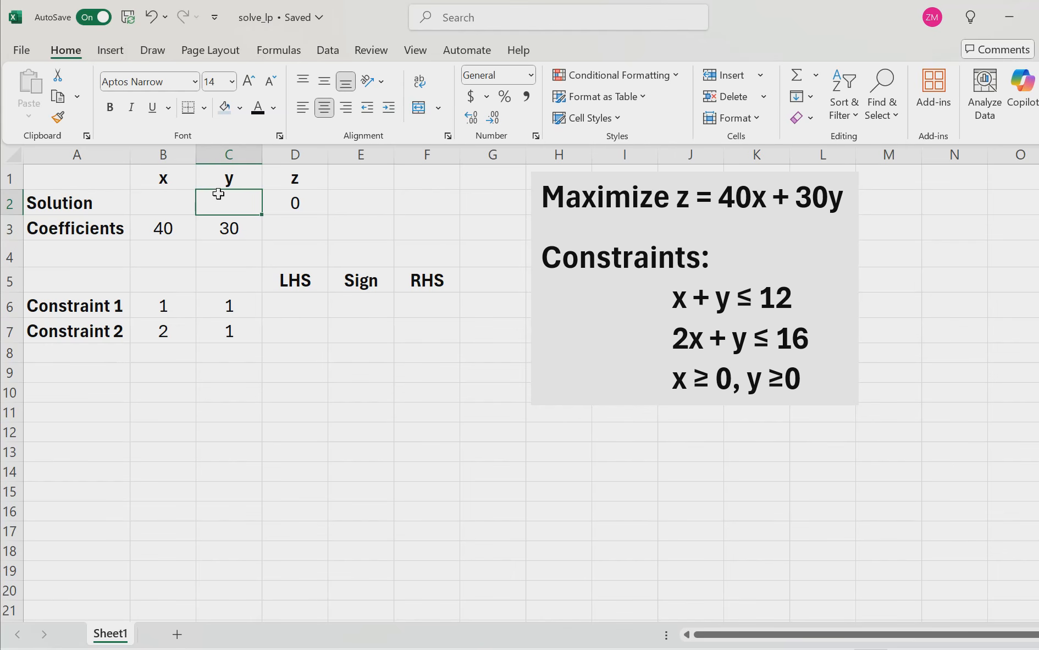
pyautogui.click(110, 225)
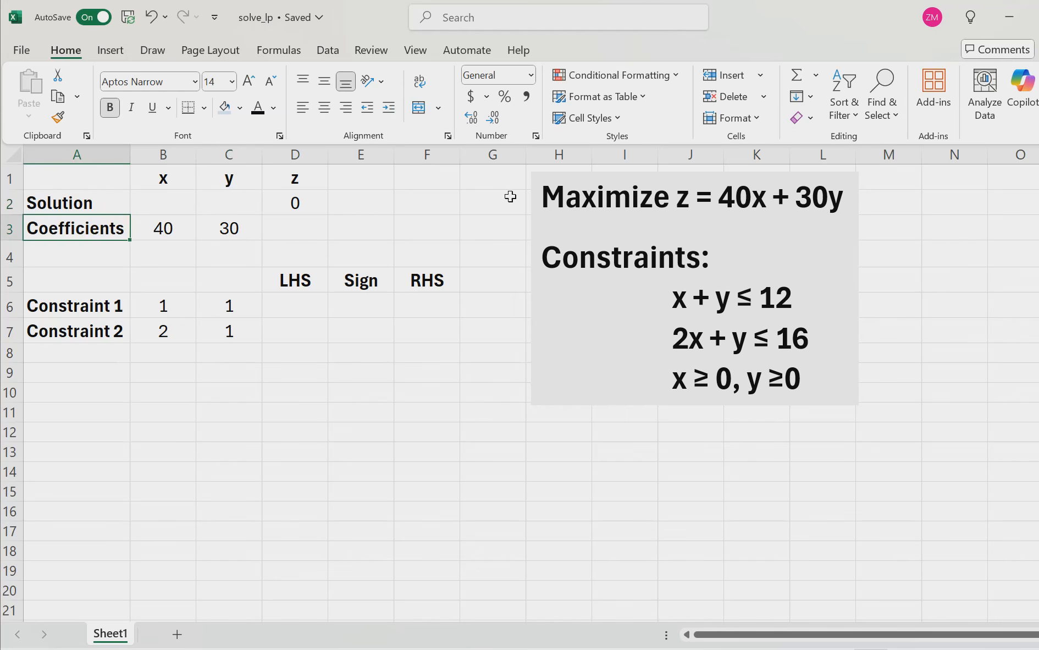
pyautogui.click(165, 229)
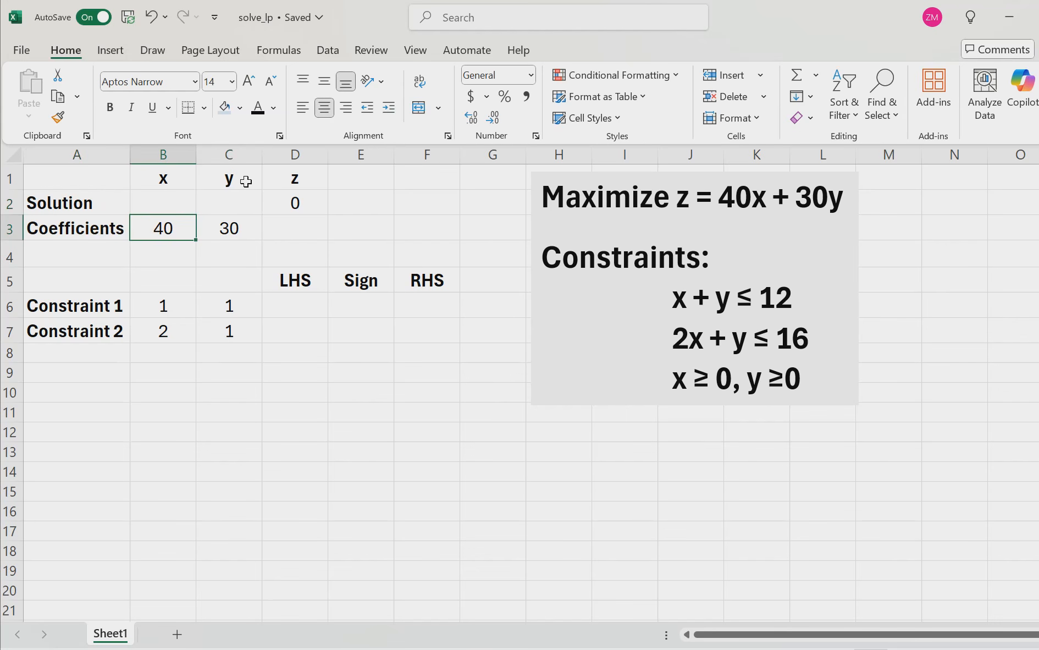
pyautogui.click(248, 229)
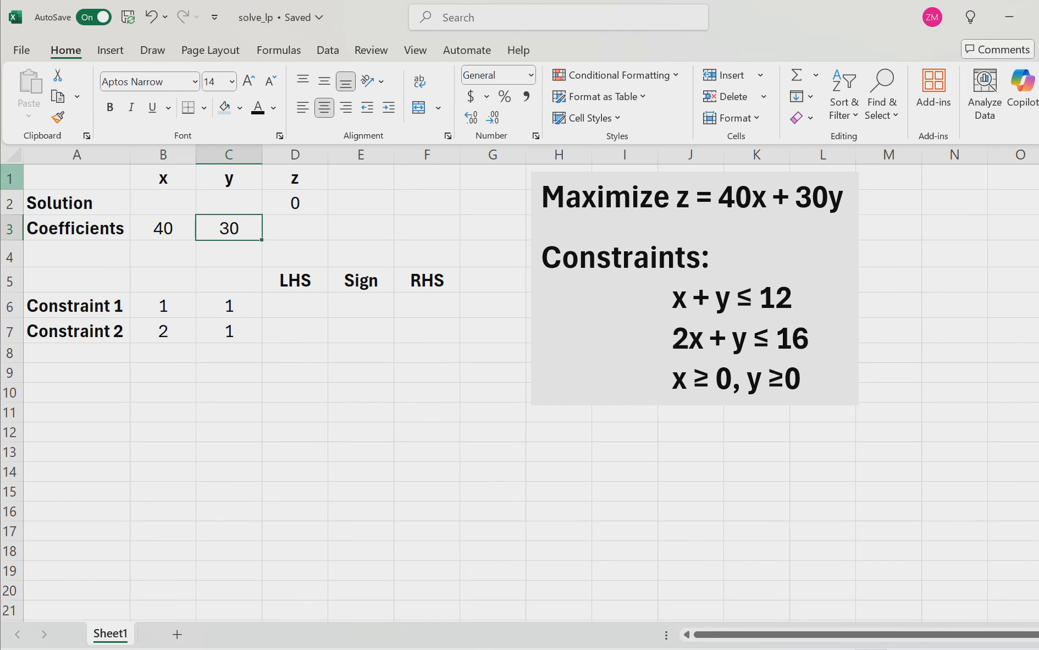
pyautogui.click(116, 301)
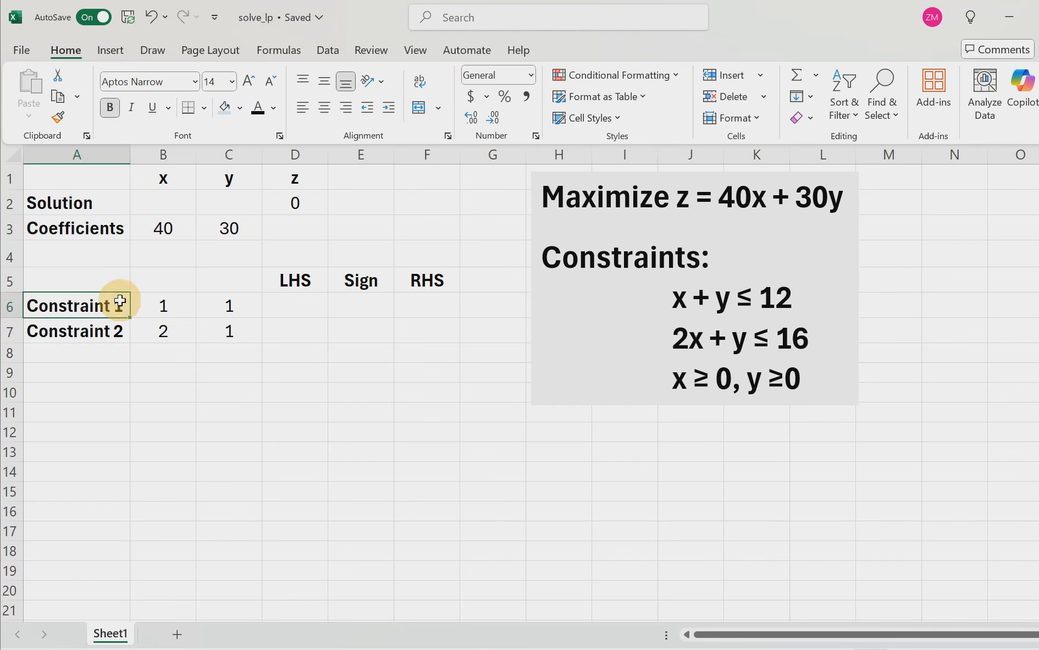
pyautogui.click(176, 305)
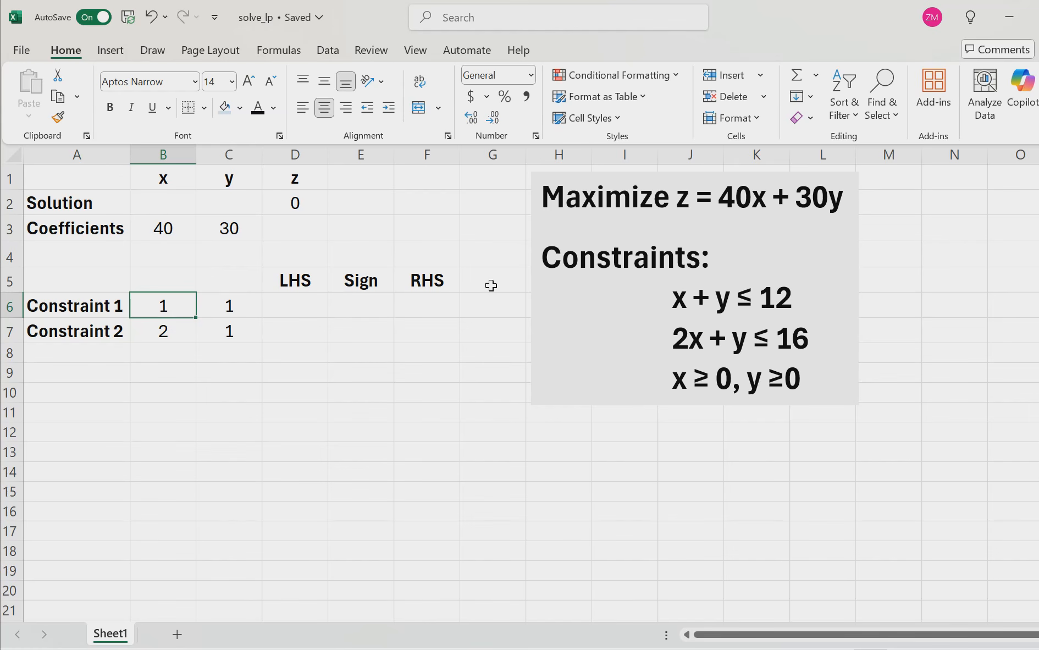
pyautogui.click(241, 306)
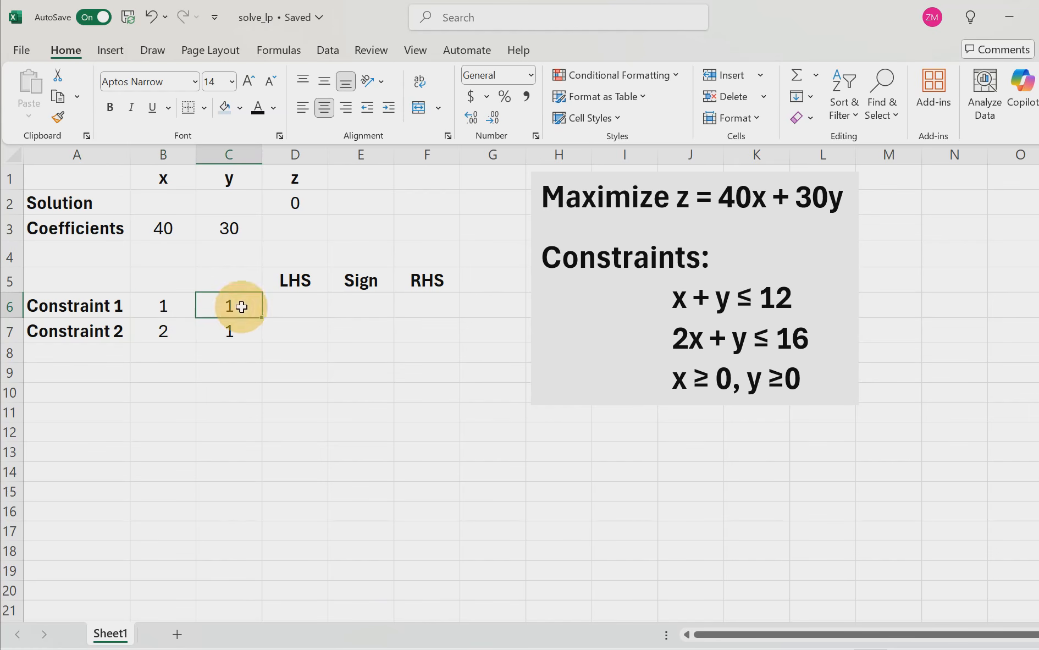
# Enter =SUMPRODUCT(B6:C6, $B$2:$C$2) in cell D6 as the left-hand side of Constraint 1, with absolute references to the solution cells.
pyautogui.click(294, 305)
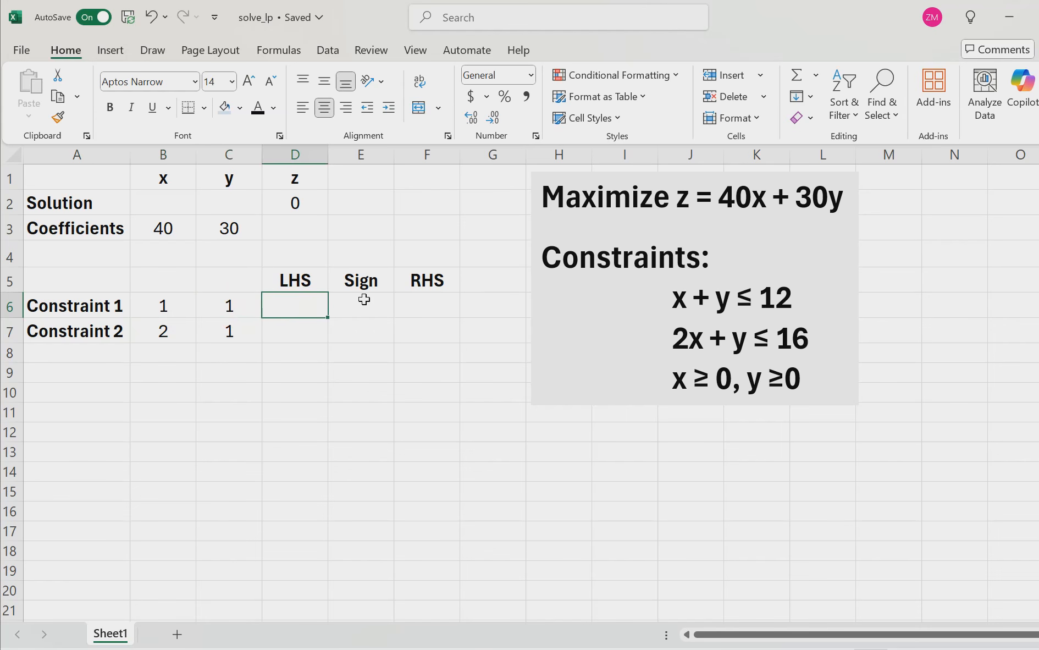
pyautogui.write('=SUMPRODUC')
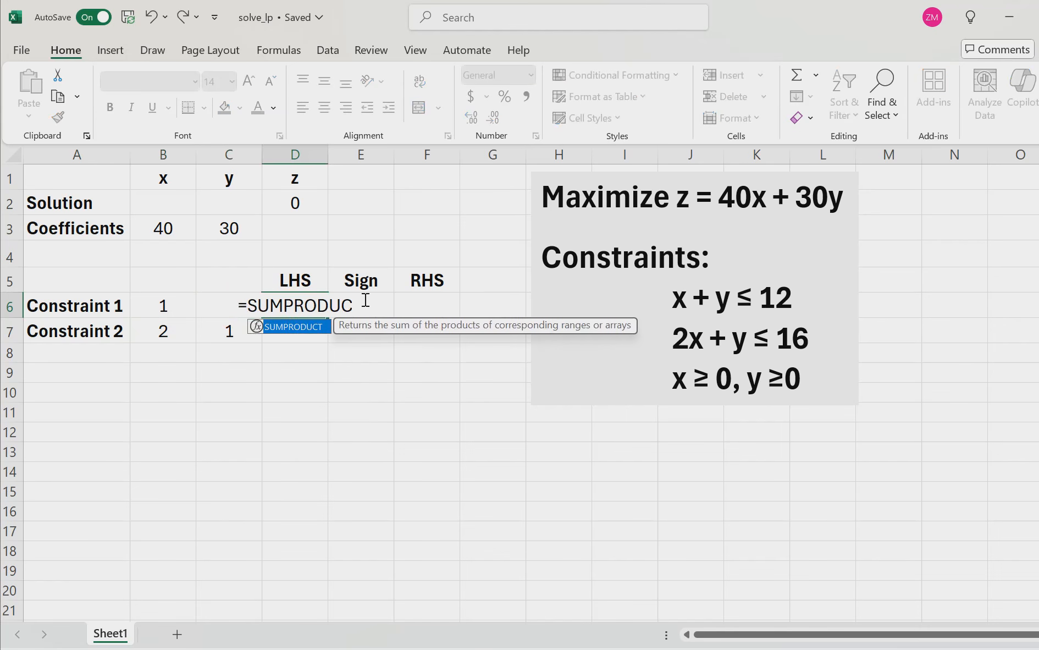
pyautogui.press('Tab')
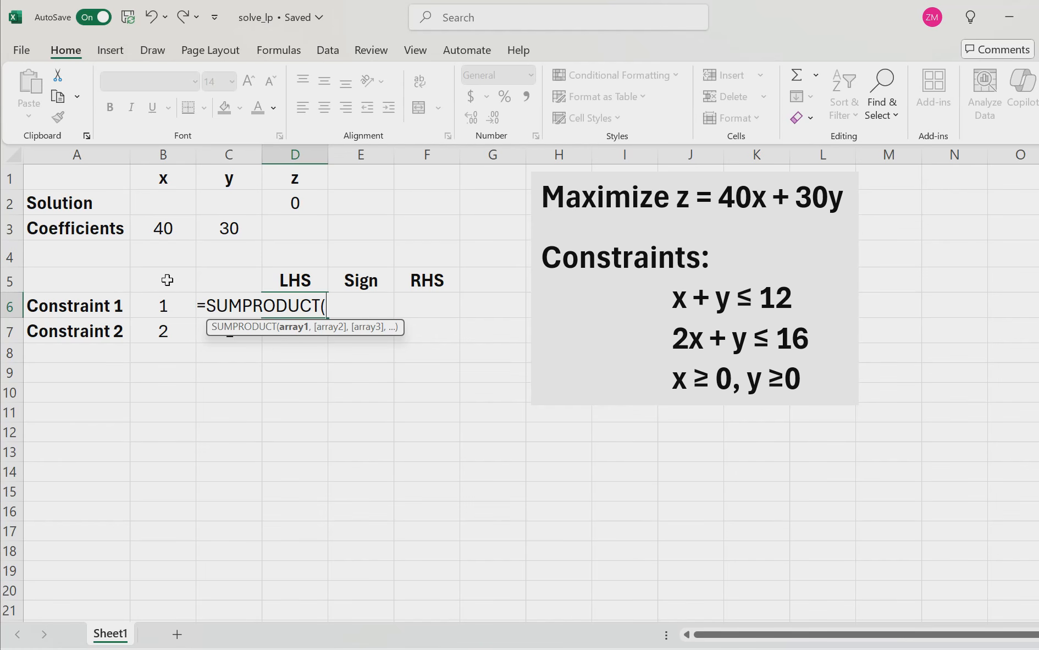
pyautogui.click(163, 307)
pyautogui.moveTo(189, 308); pyautogui.dragTo(209, 304)
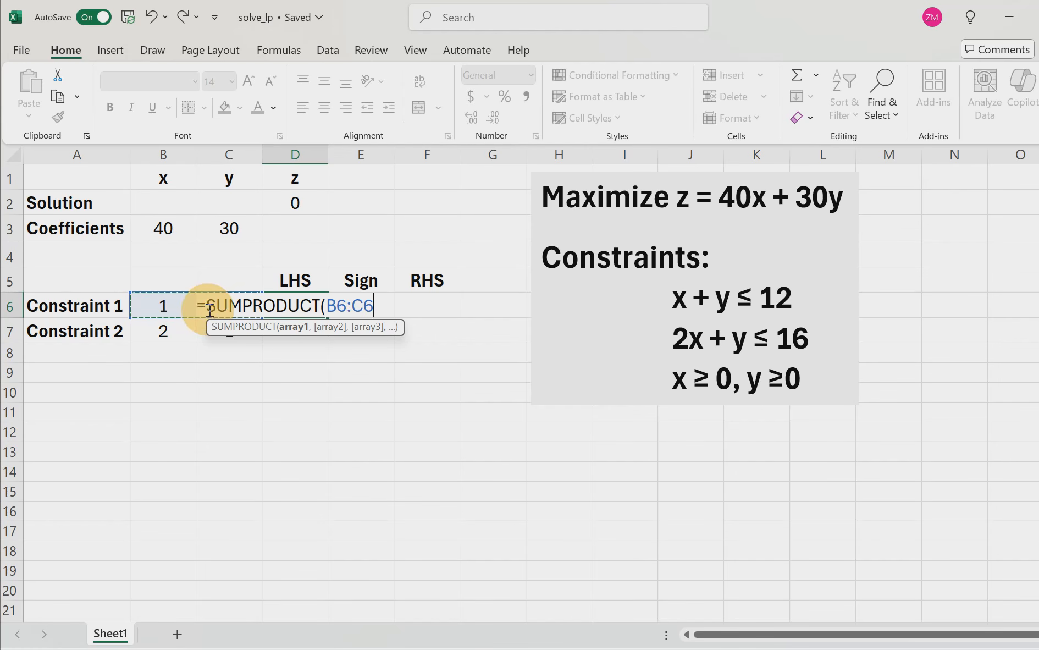
pyautogui.write(',')
pyautogui.moveTo(144, 204); pyautogui.dragTo(209, 204)
pyautogui.write(')')
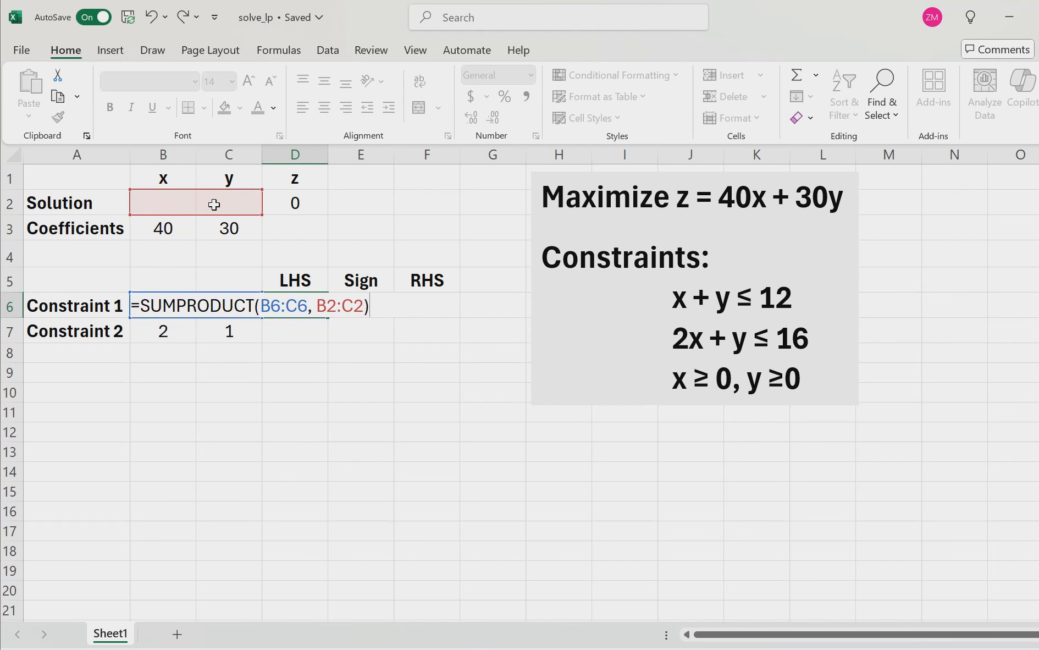
pyautogui.moveTo(321, 306); pyautogui.dragTo(363, 306)
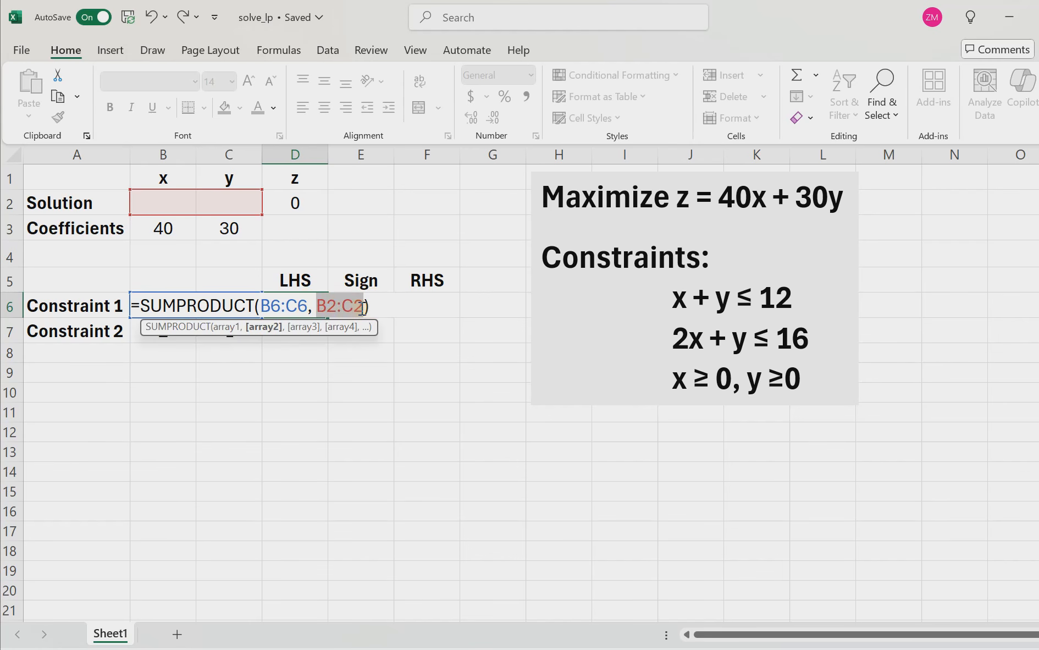
pyautogui.press('F4')
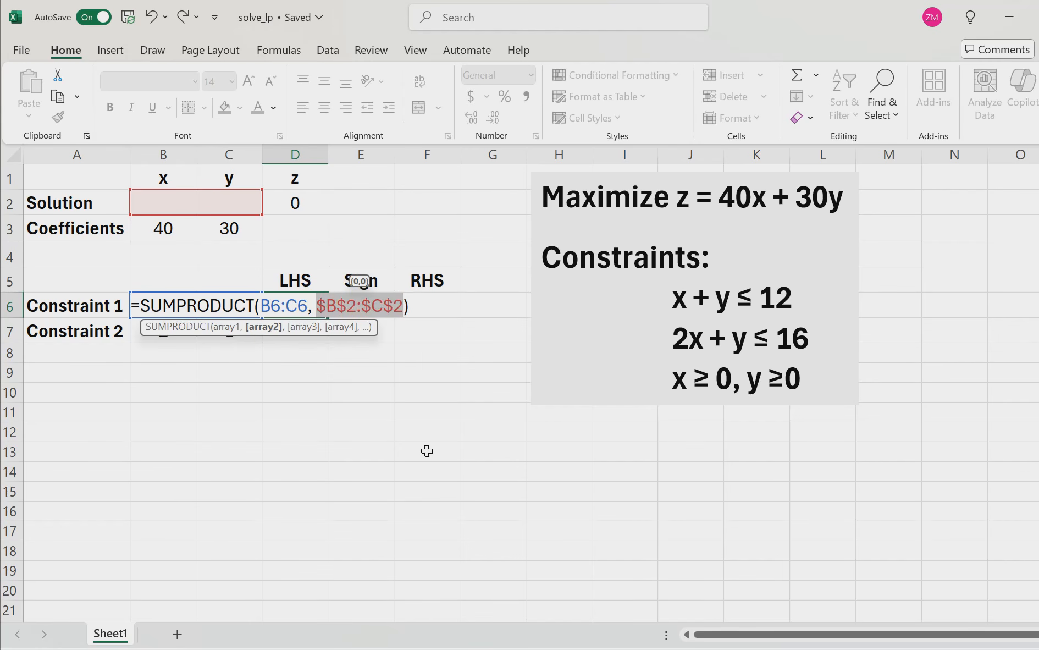
pyautogui.press('Return')
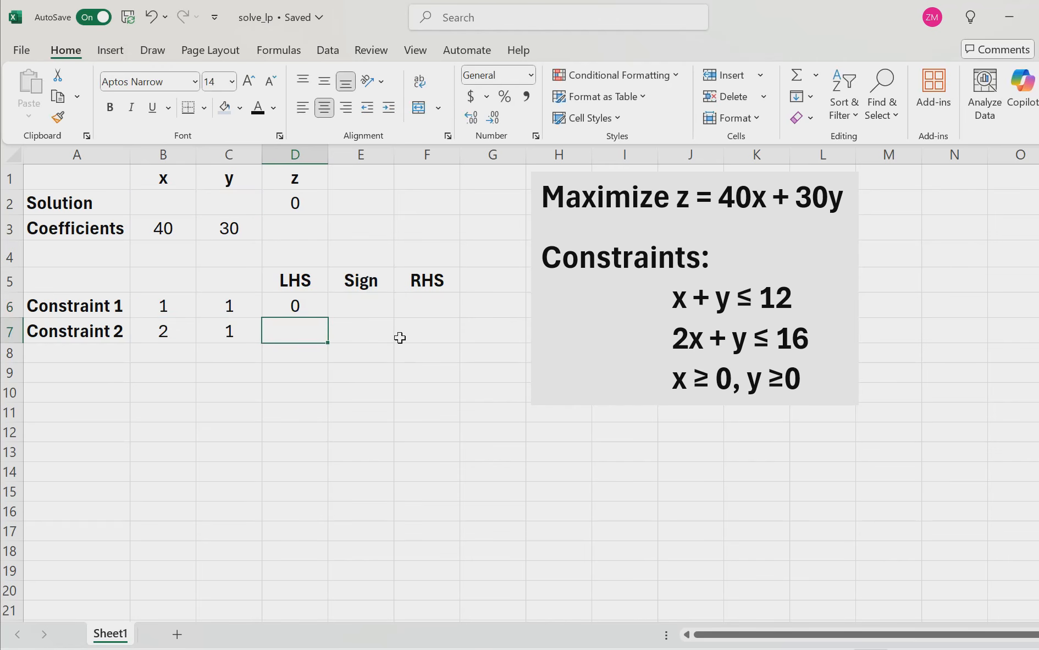
# Complete Constraint 1 with the sign <= in E6 and the right-hand side 12 in F6.
pyautogui.click(351, 301)
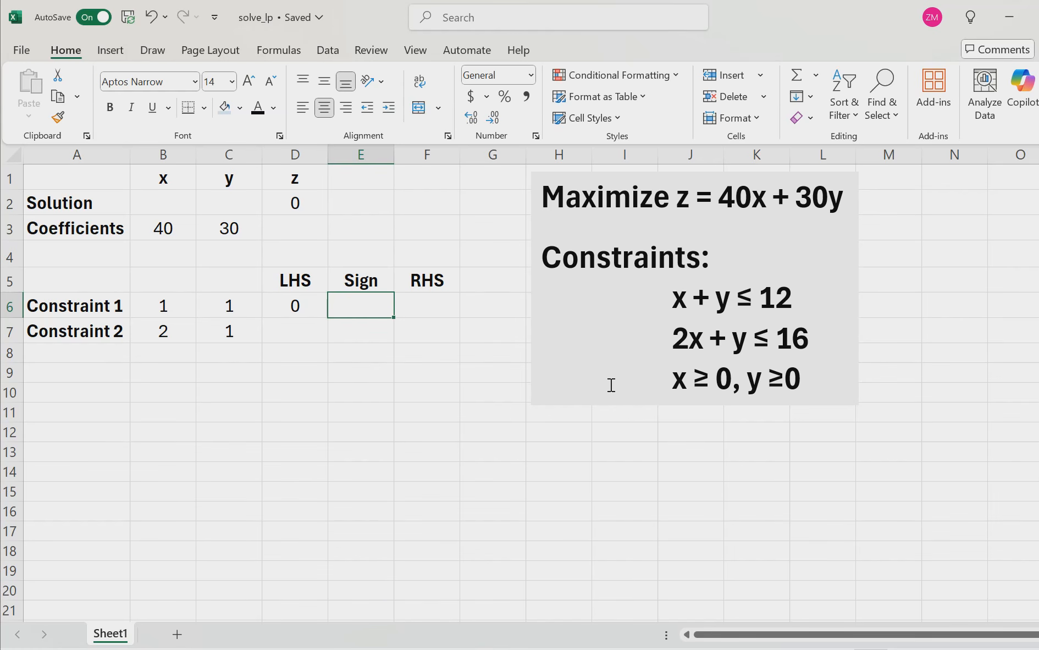
pyautogui.write('<=')
pyautogui.click(433, 302)
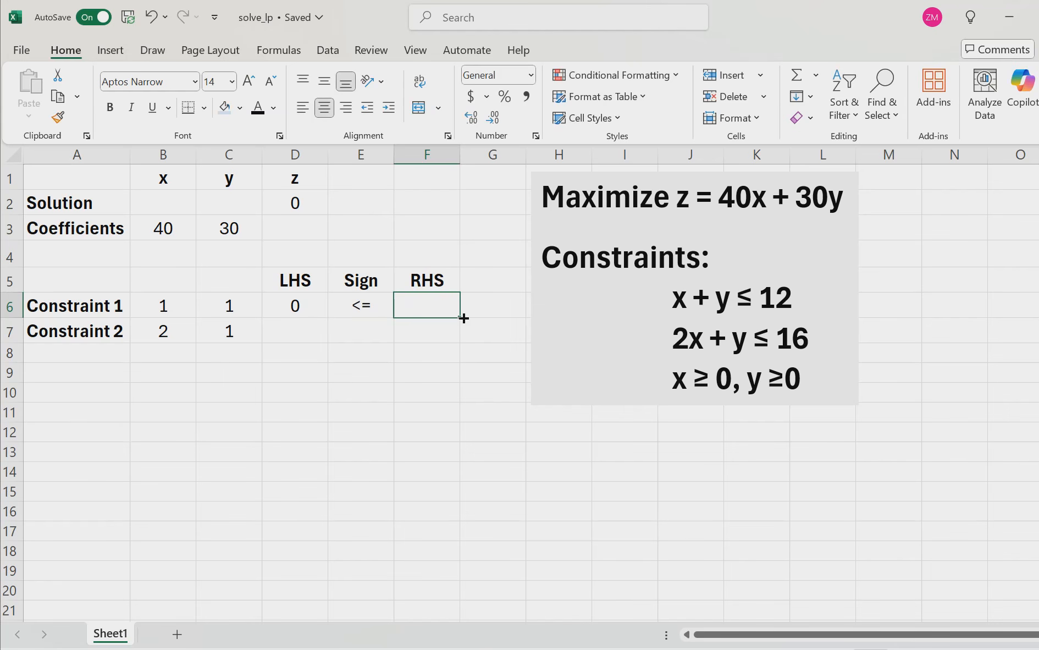
pyautogui.write('12')
pyautogui.press('Return')
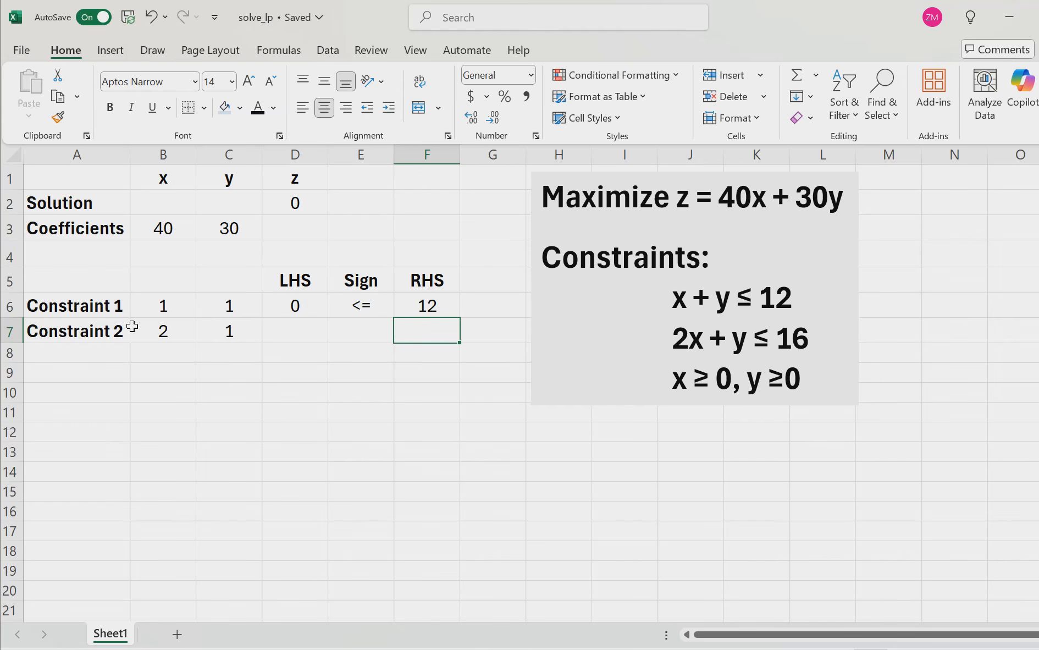
# Check the x and y coefficients of Constraint 2 in B7 and C7 against the written constraint.
pyautogui.click(160, 332)
pyautogui.write('2')
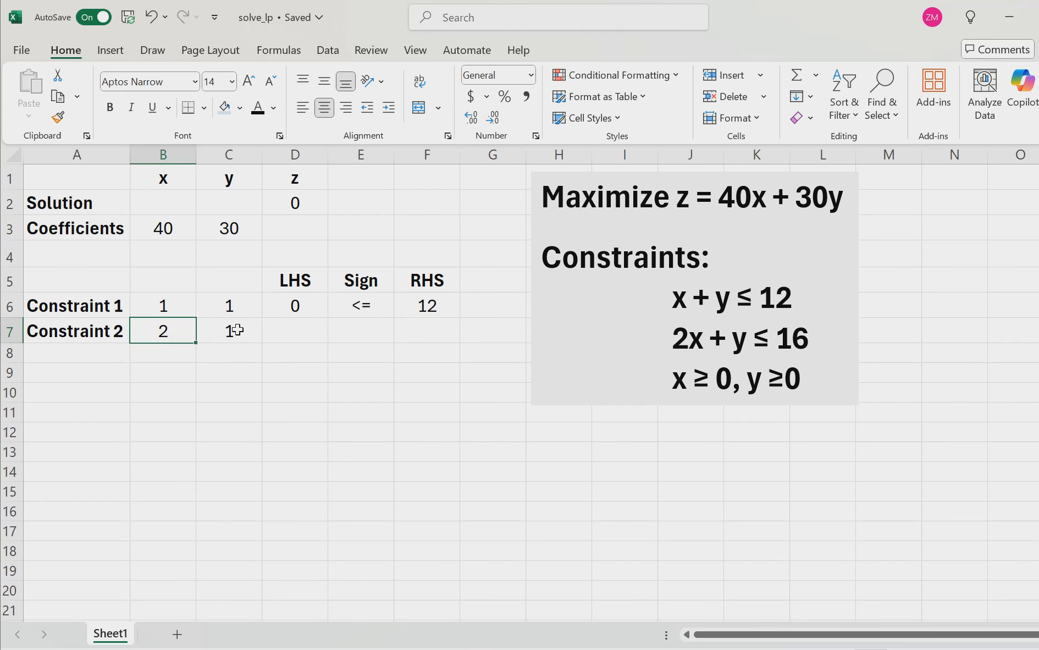
pyautogui.click(237, 331)
pyautogui.write('1')
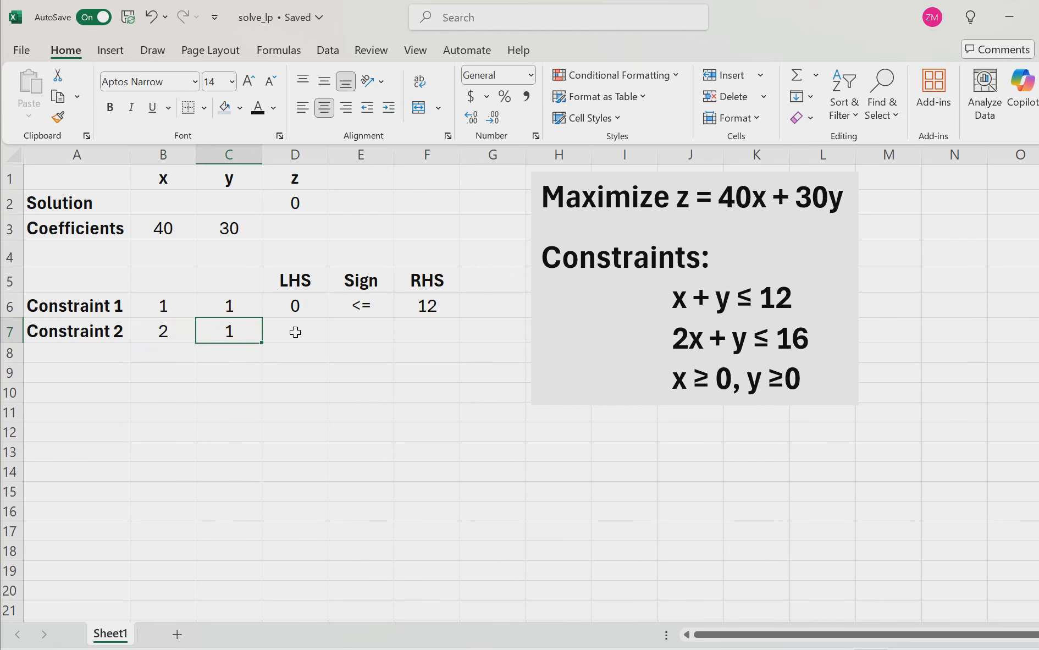
# Fill the Constraint 1 left-hand-side formula from D6 down to D7 for Constraint 2.
pyautogui.click(295, 329)
pyautogui.click(311, 307)
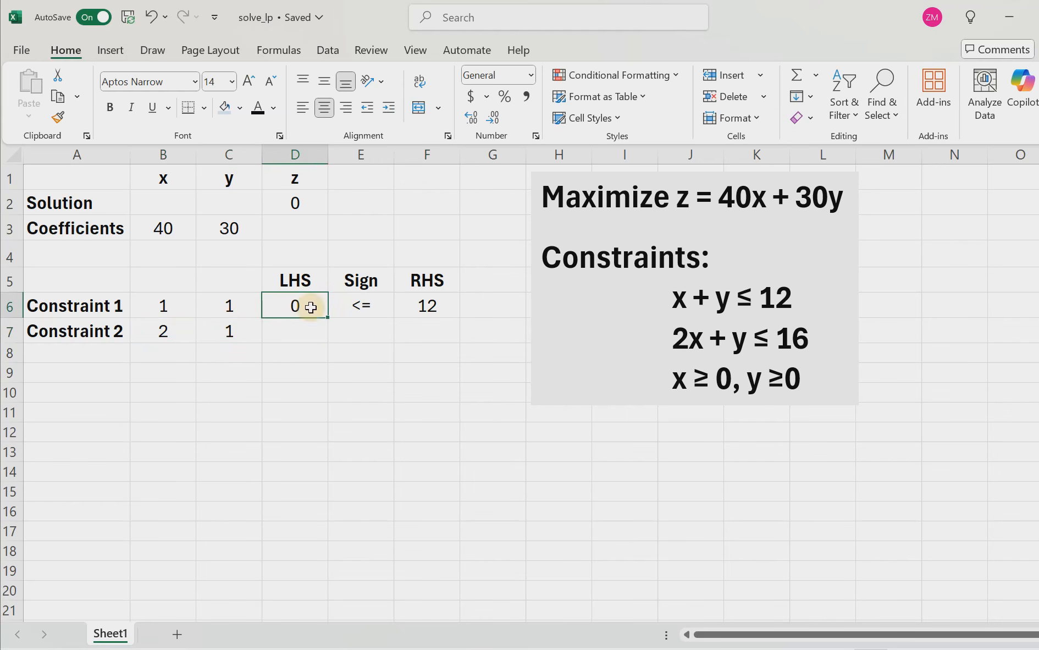
pyautogui.moveTo(330, 318); pyautogui.dragTo(330, 331)
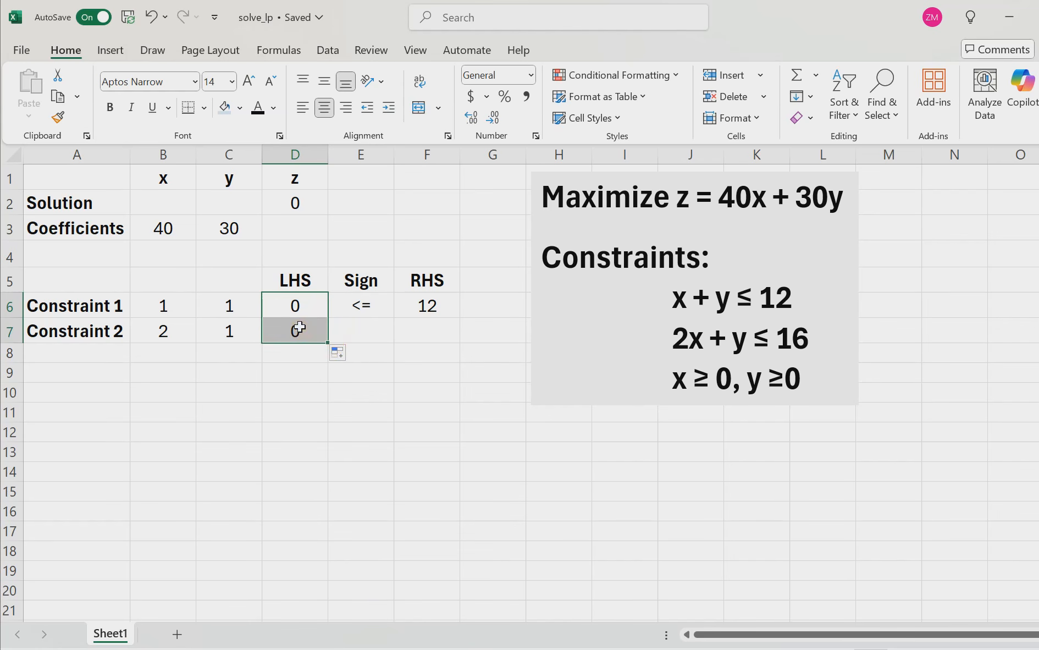
# Complete Constraint 2 with the sign <= in E7 and the right-hand side 16 in F7.
pyautogui.click(353, 327)
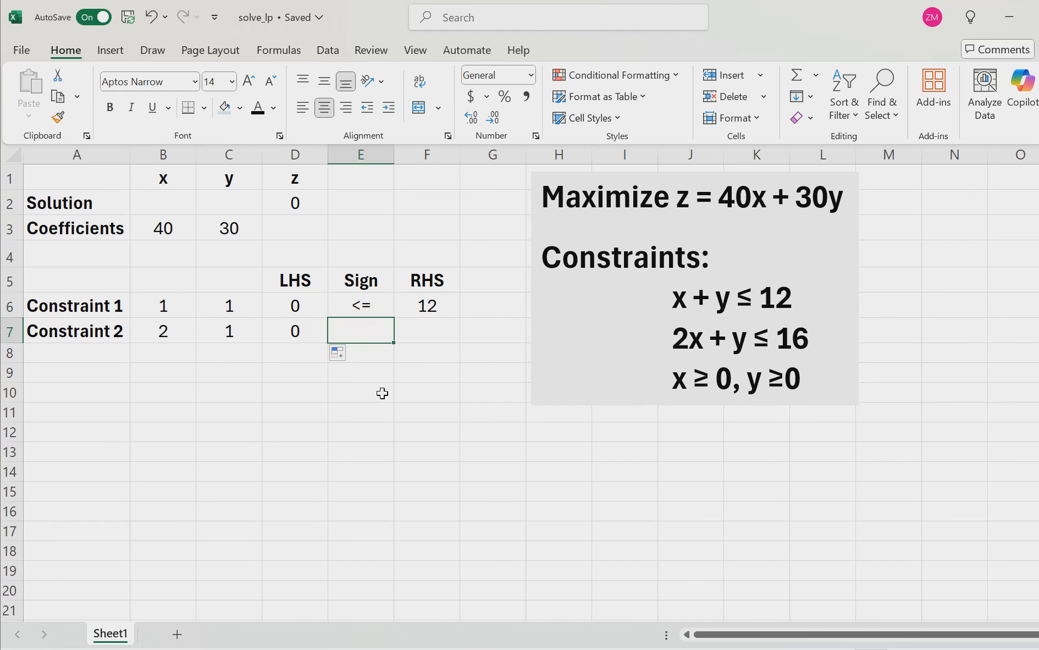
pyautogui.write('<=')
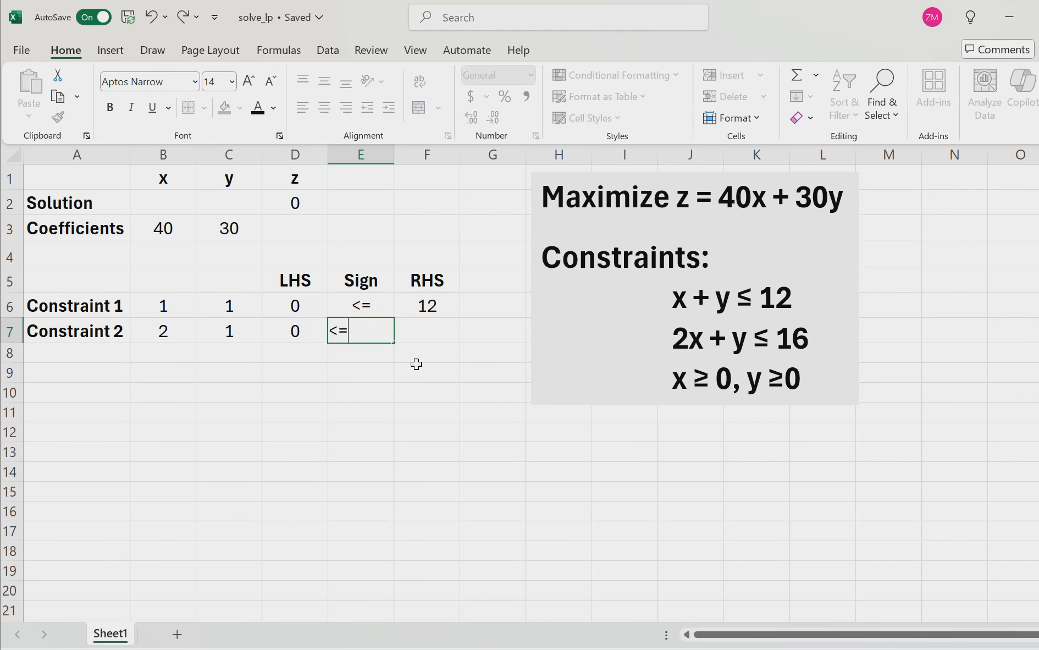
pyautogui.click(428, 326)
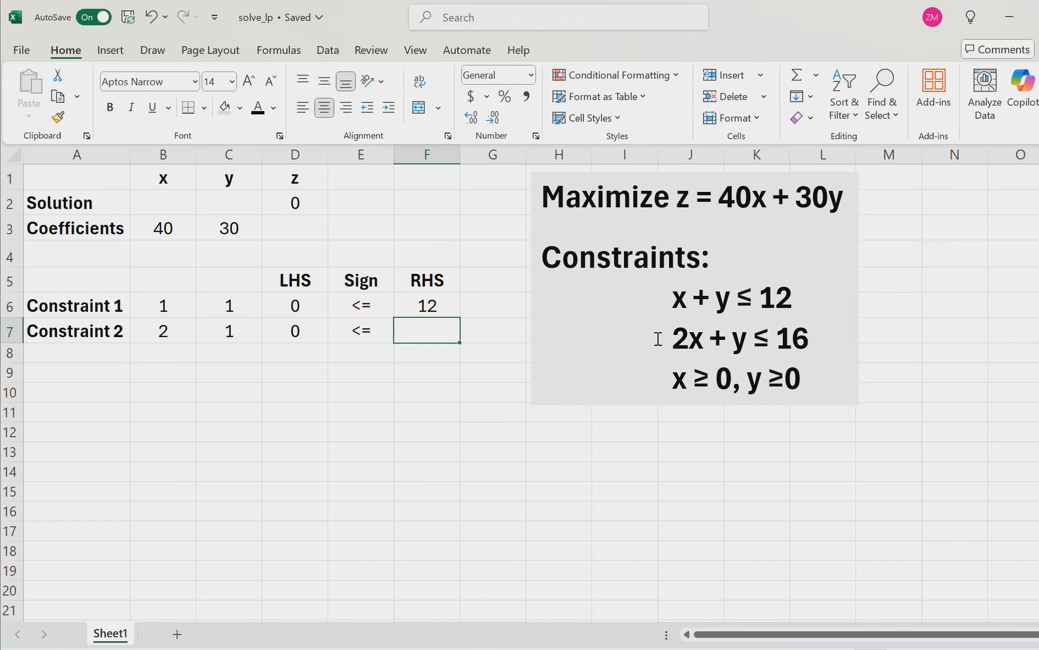
pyautogui.write('16')
pyautogui.press('Return')
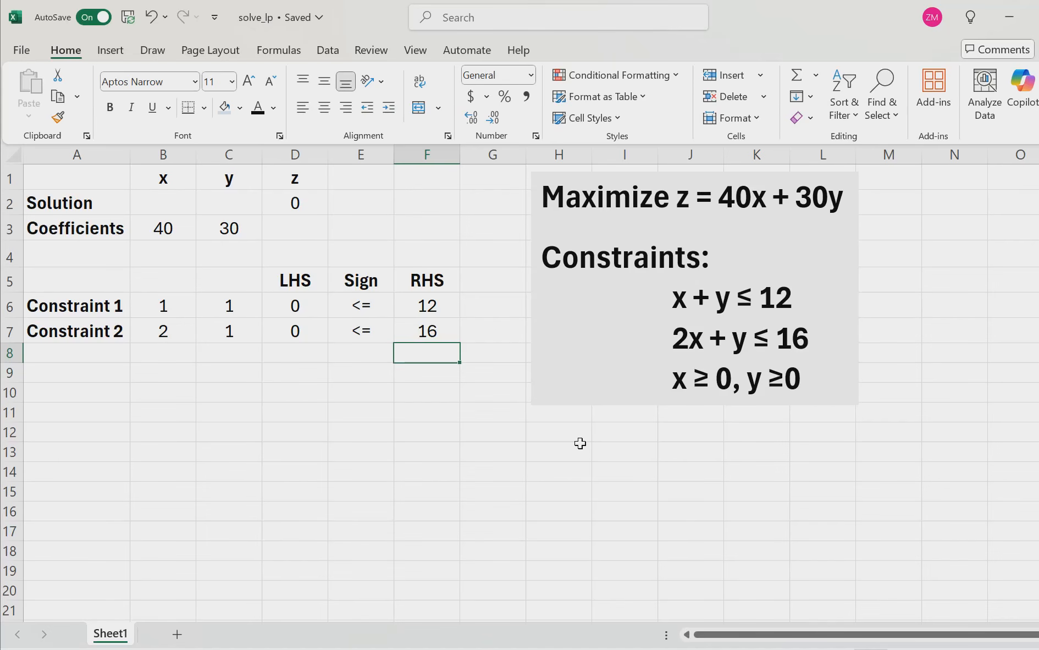
# Open Solver and set the objective to cell $D$2 with the goal Max.
pyautogui.click(337, 55)
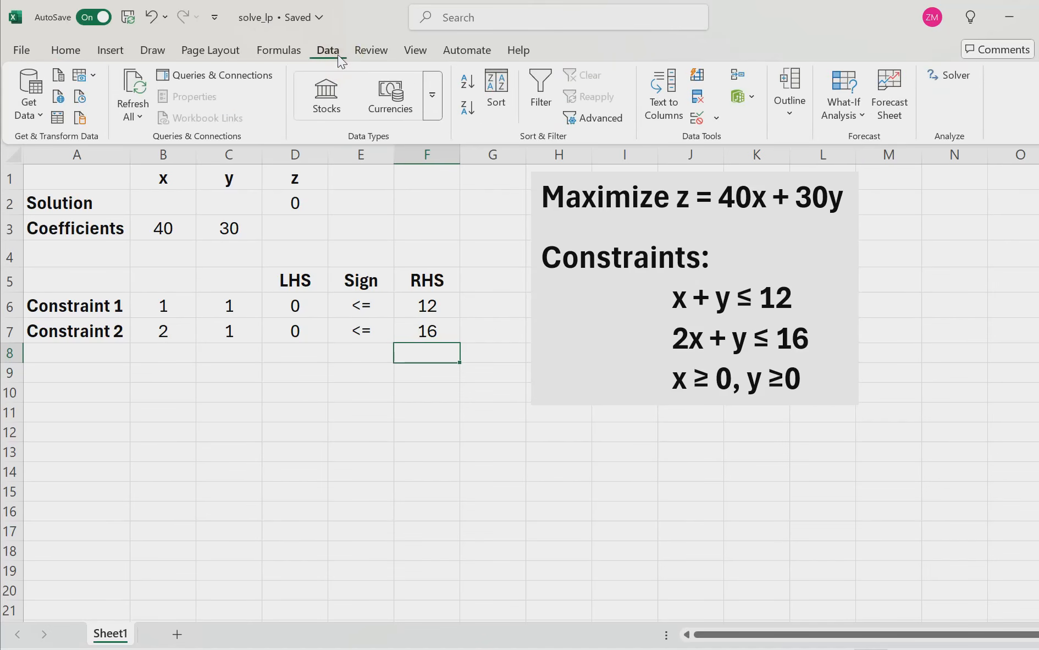
pyautogui.click(957, 75)
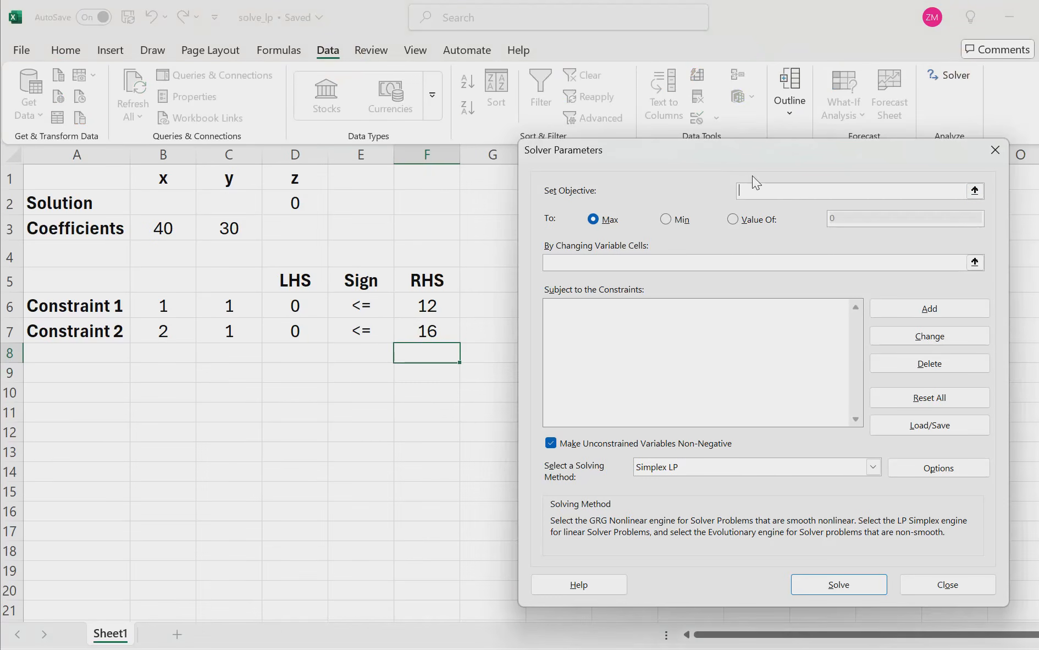
pyautogui.click(615, 218)
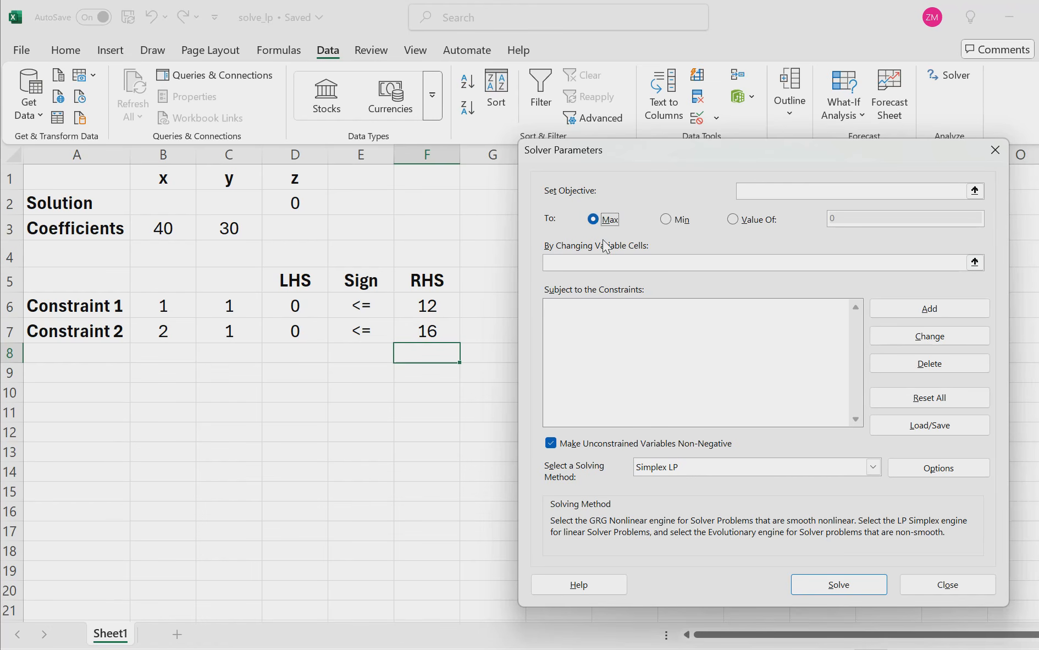
pyautogui.click(775, 196)
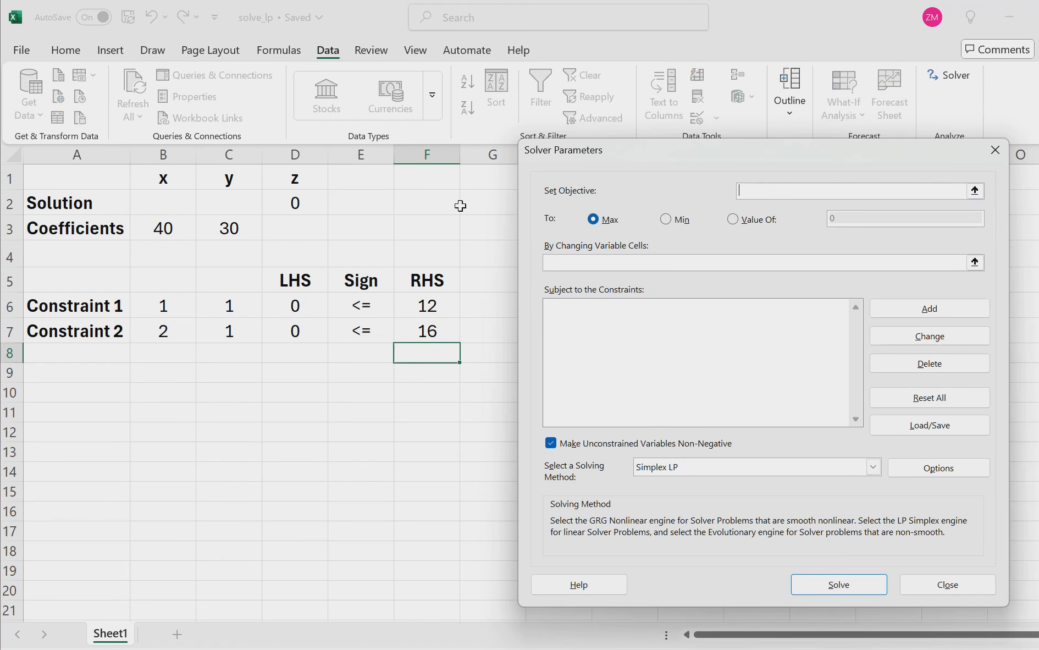
pyautogui.click(300, 203)
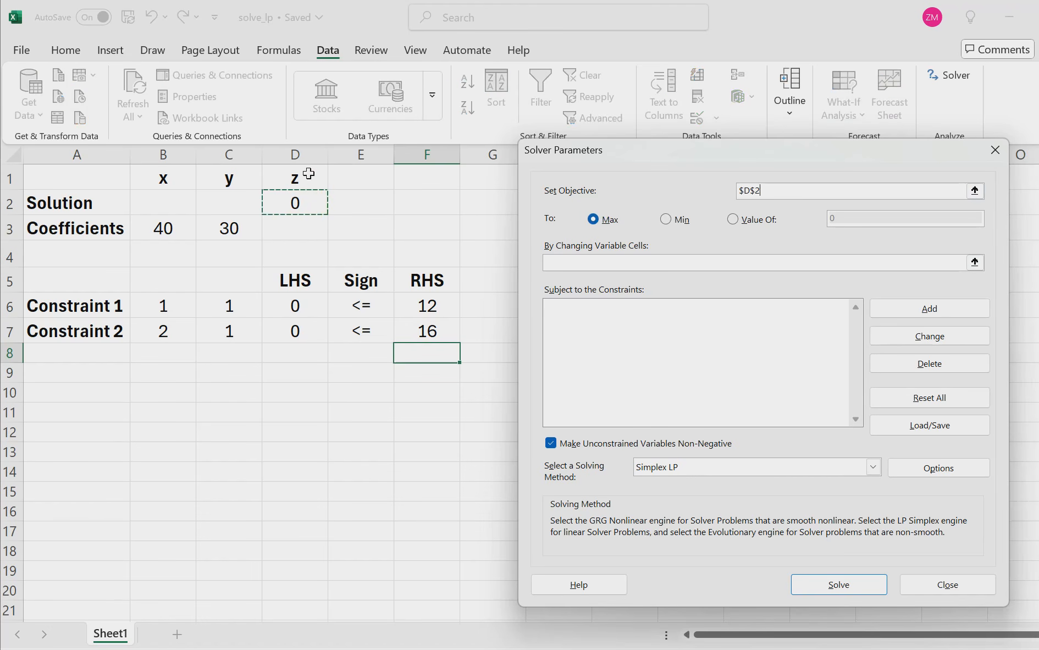
# Set Solver's changing variable cells to the x and y solution cells $B$2:$C$2.
pyautogui.click(594, 260)
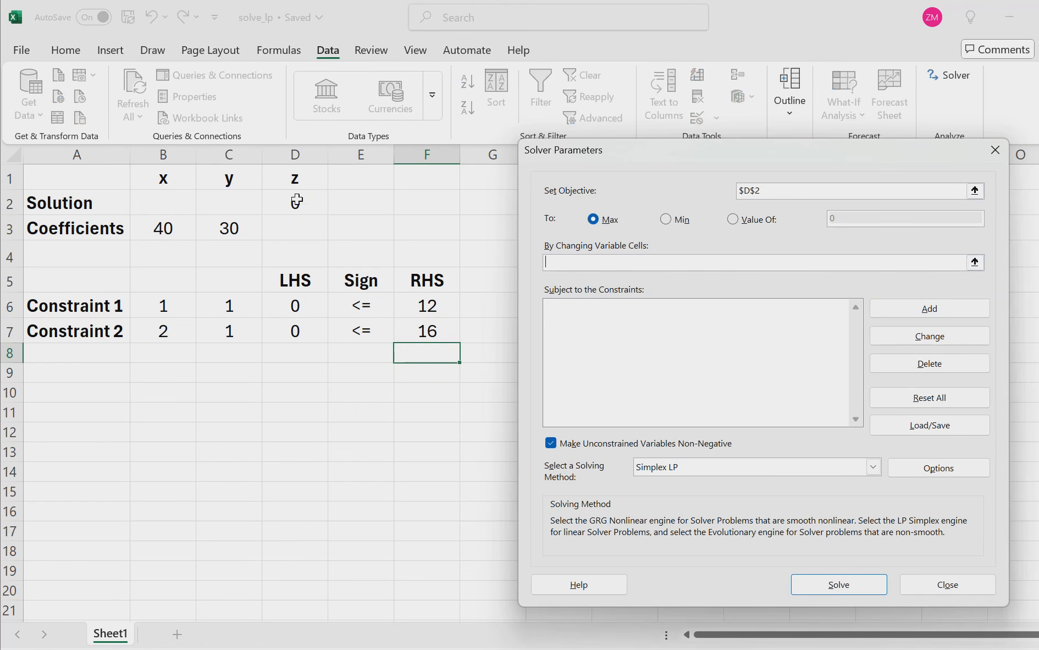
pyautogui.click(153, 204)
pyautogui.moveTo(153, 204); pyautogui.dragTo(224, 206)
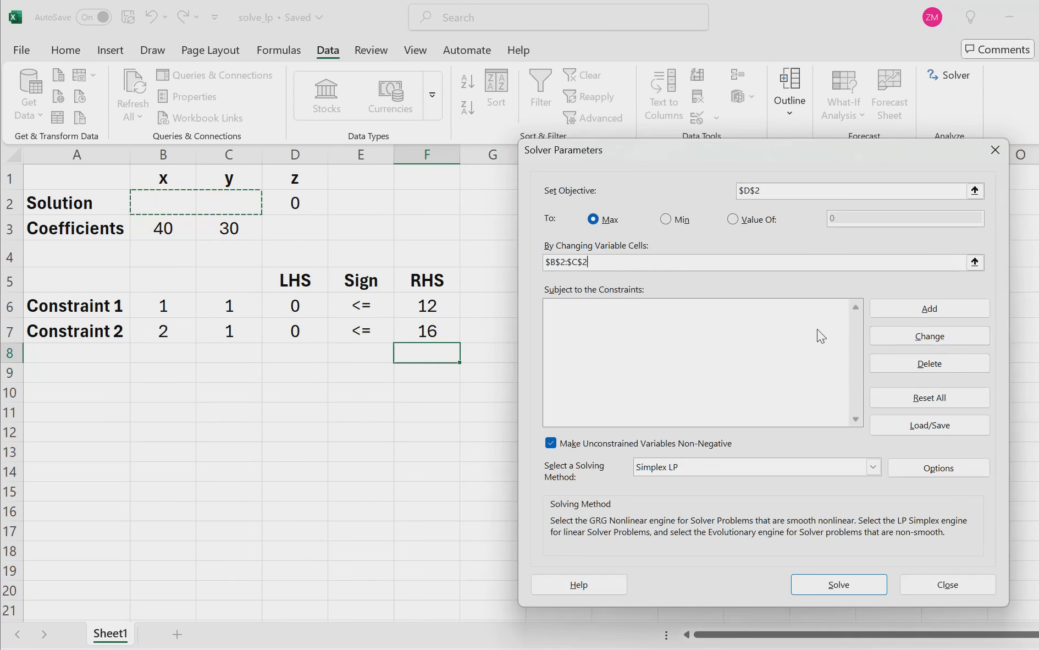
# Add the Solver constraint $D$6:$D$7 <= $F$6:$F$7, covering both constraints at once.
pyautogui.click(914, 312)
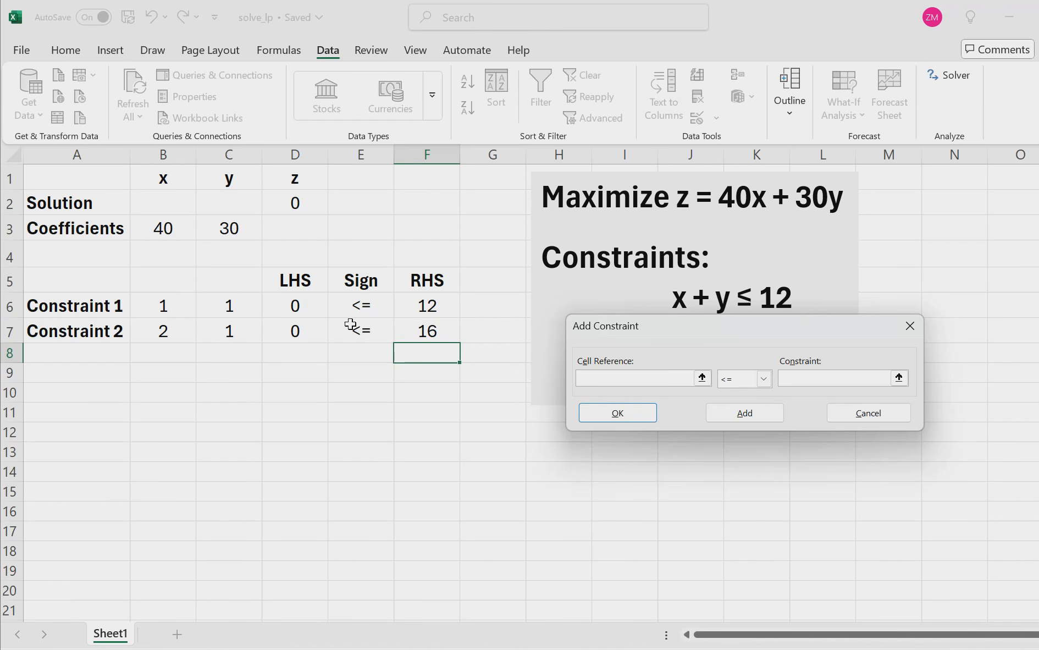
pyautogui.moveTo(324, 308); pyautogui.dragTo(319, 325)
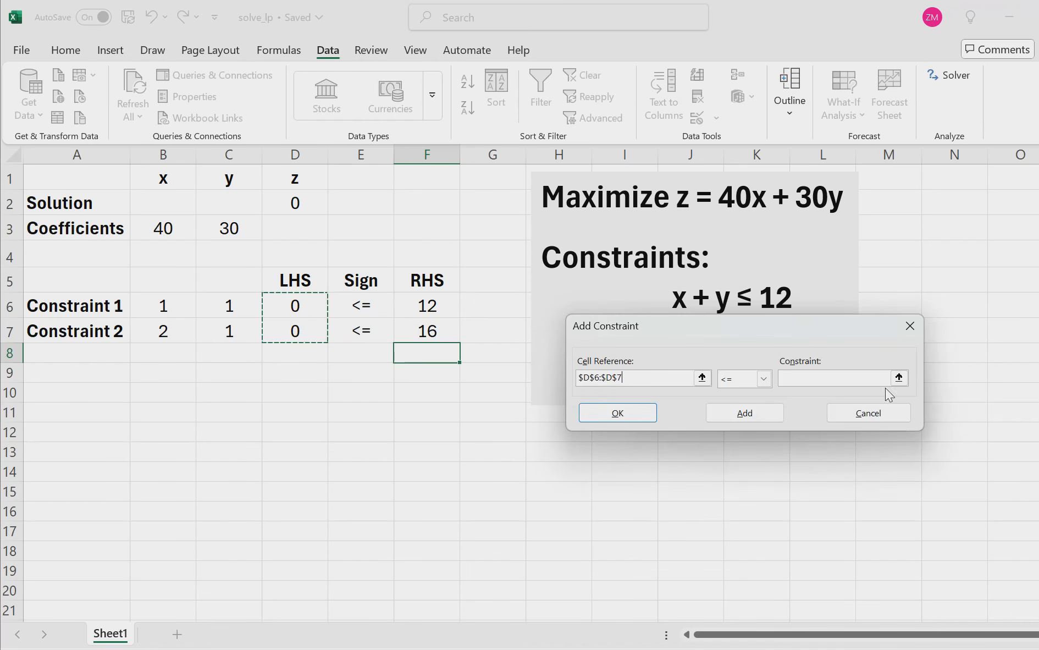
pyautogui.click(764, 378)
pyautogui.click(751, 396)
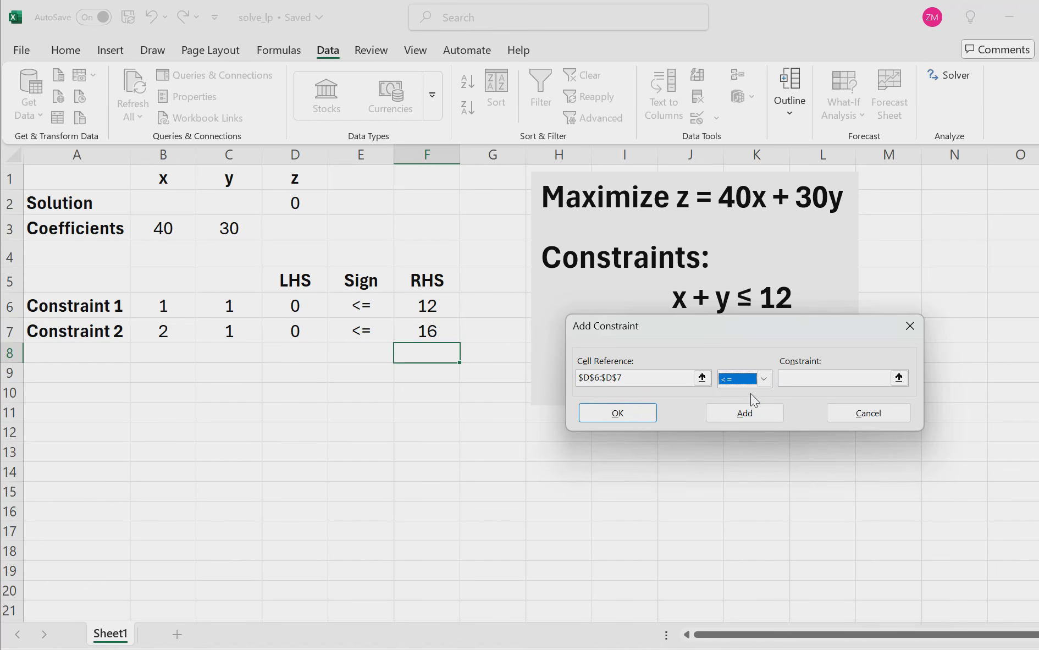
pyautogui.click(797, 378)
pyautogui.moveTo(429, 306); pyautogui.dragTo(434, 324)
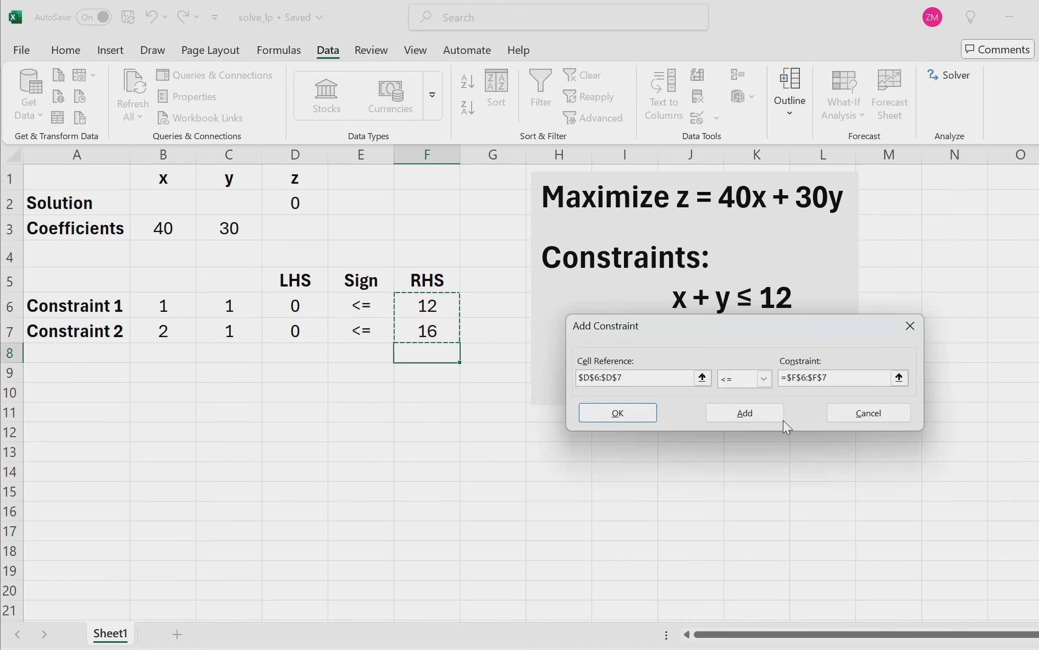
pyautogui.click(618, 412)
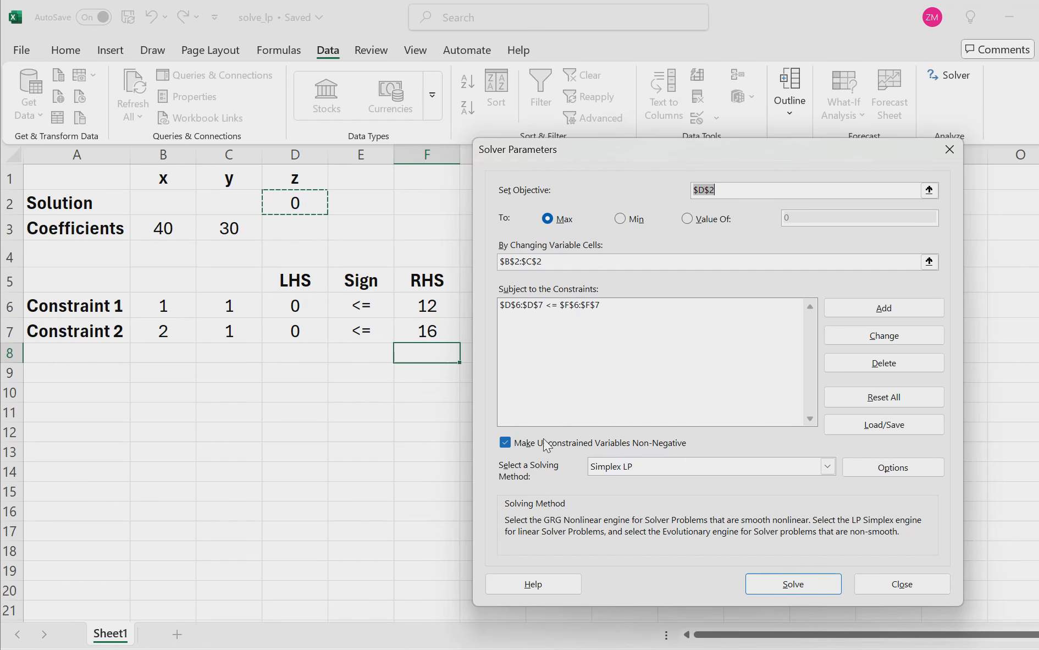
# Choose Simplex LP as the solving method and solve the problem.
pyautogui.click(784, 467)
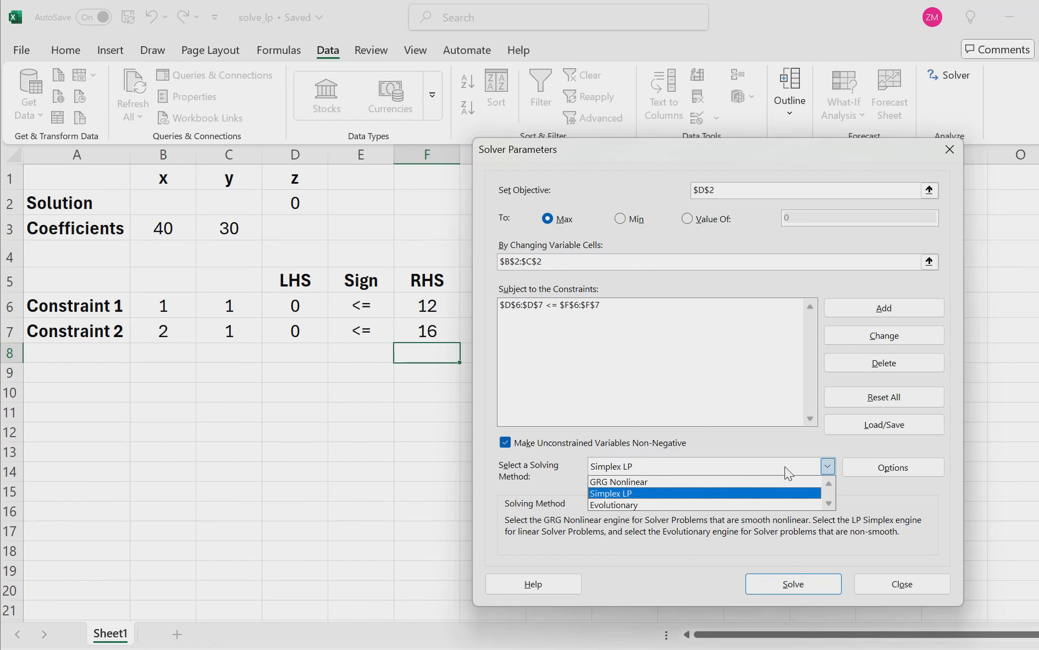
pyautogui.click(625, 495)
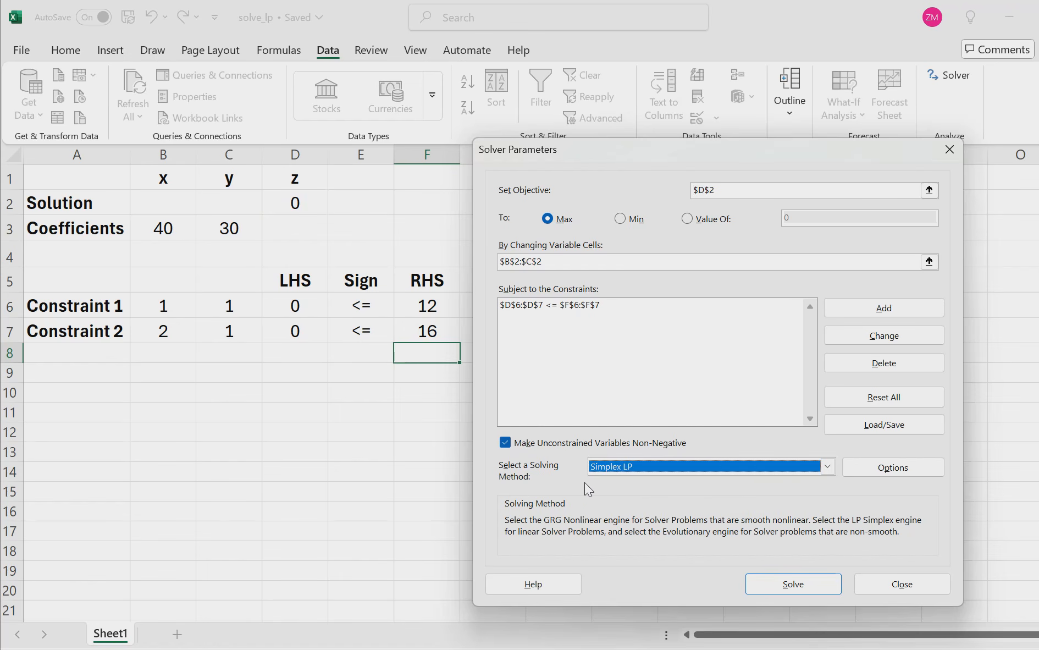
pyautogui.click(791, 582)
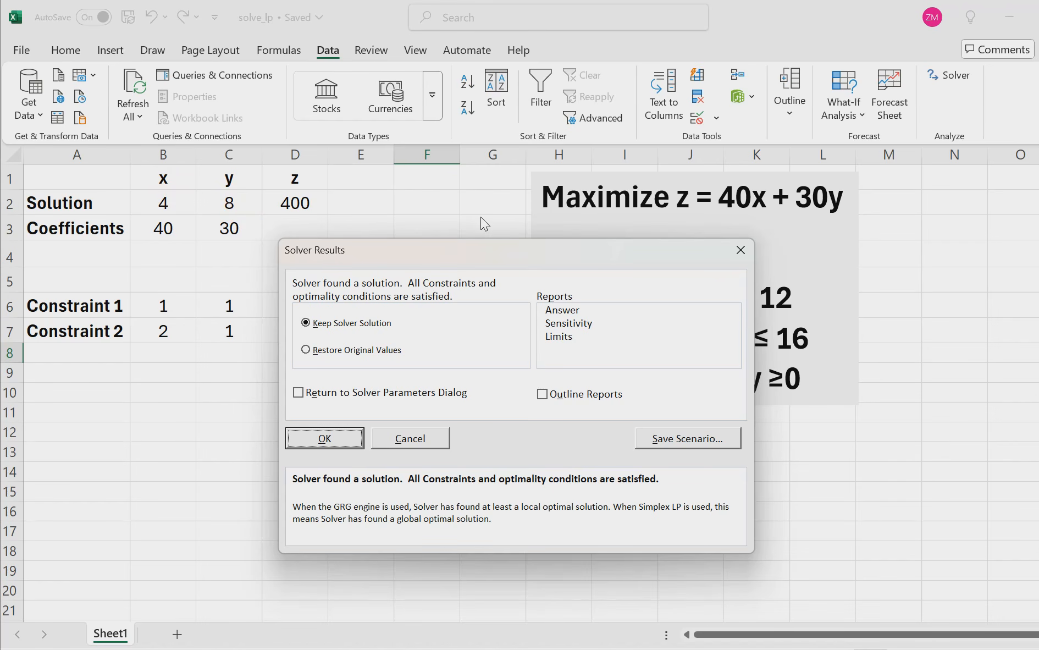
pyautogui.click(588, 312)
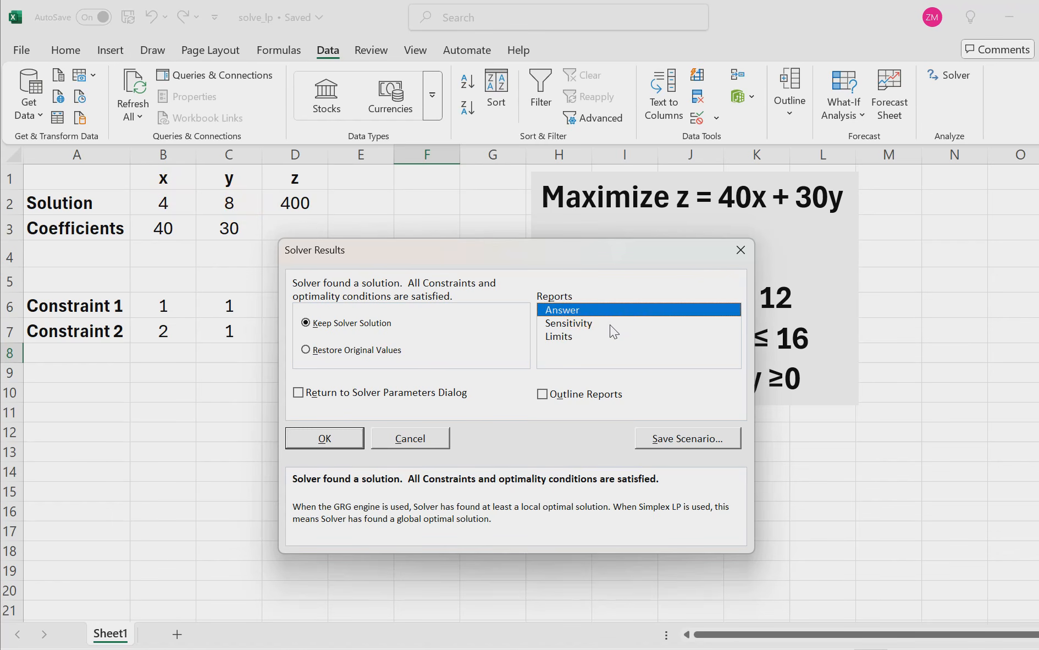
pyautogui.click(609, 324)
pyautogui.click(597, 337)
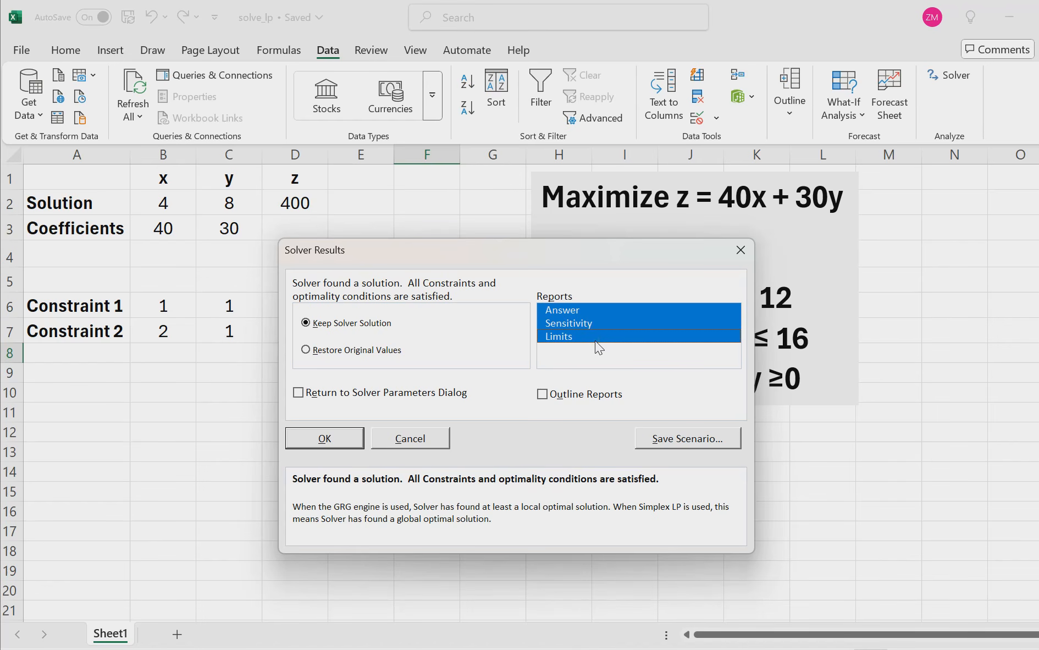
pyautogui.click(597, 338)
pyautogui.click(602, 323)
pyautogui.click(607, 311)
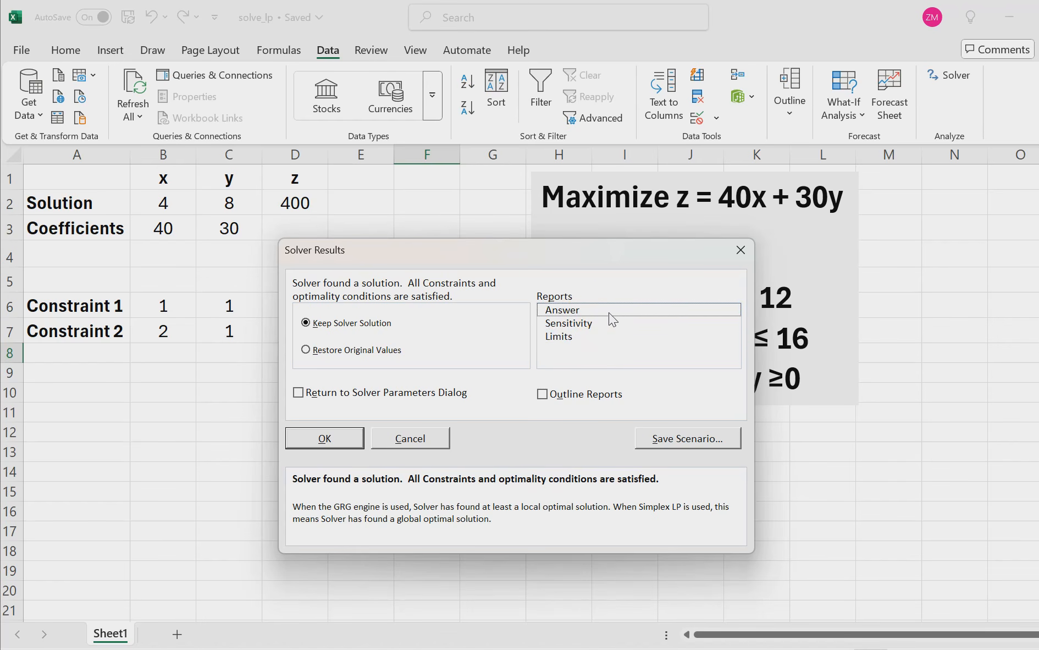
# Keep the Solver solution without any reports and review the x, y and z values in row 2.
pyautogui.click(309, 443)
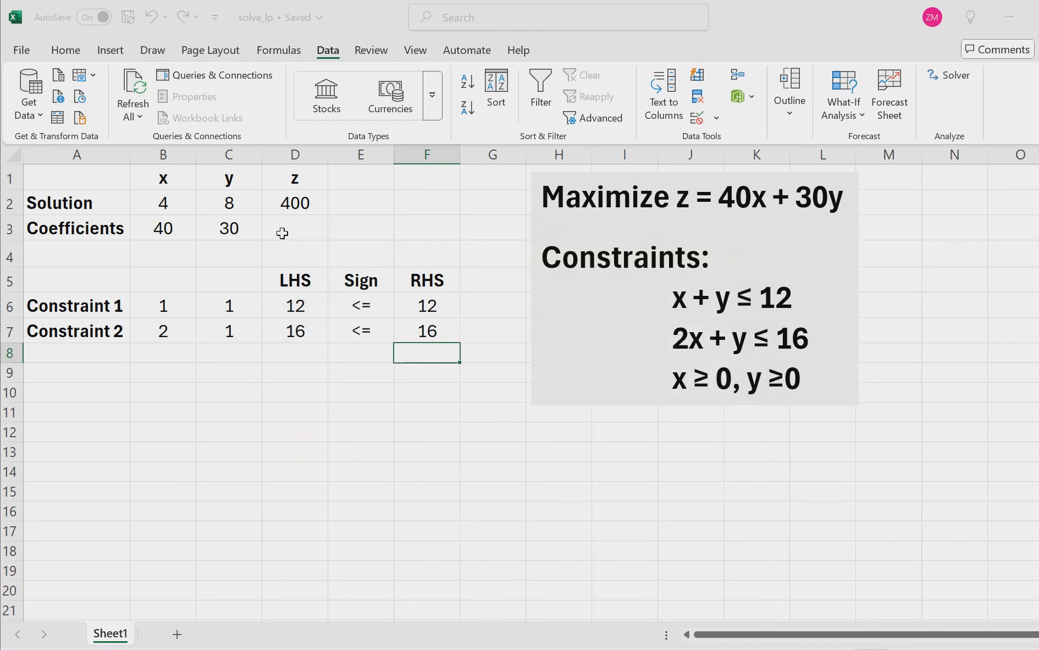
pyautogui.click(550, 196)
pyautogui.click(494, 199)
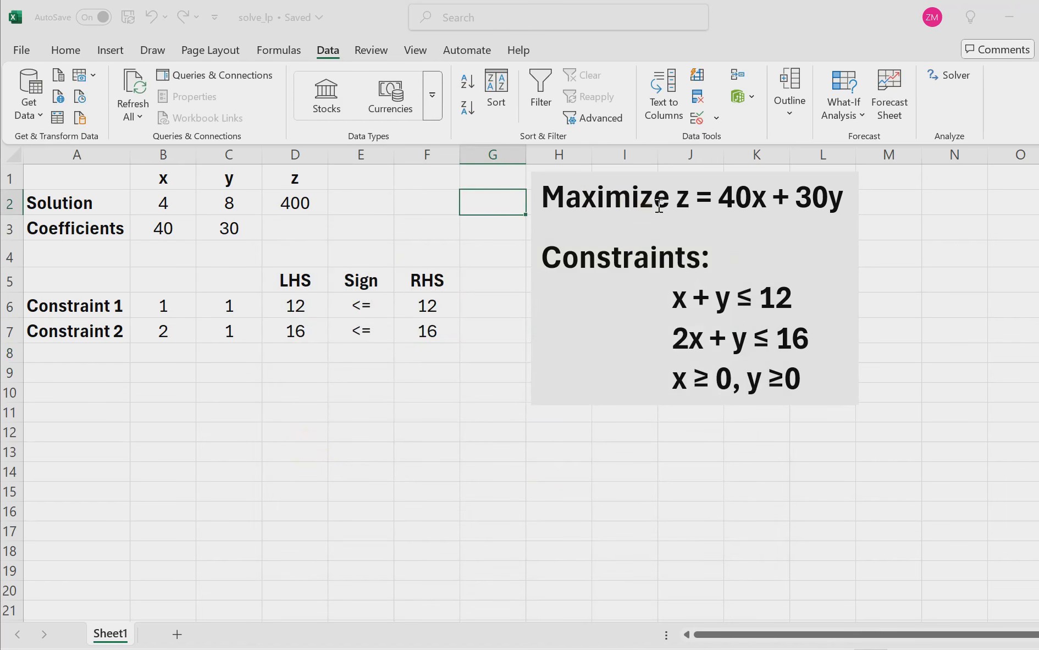
pyautogui.click(174, 201)
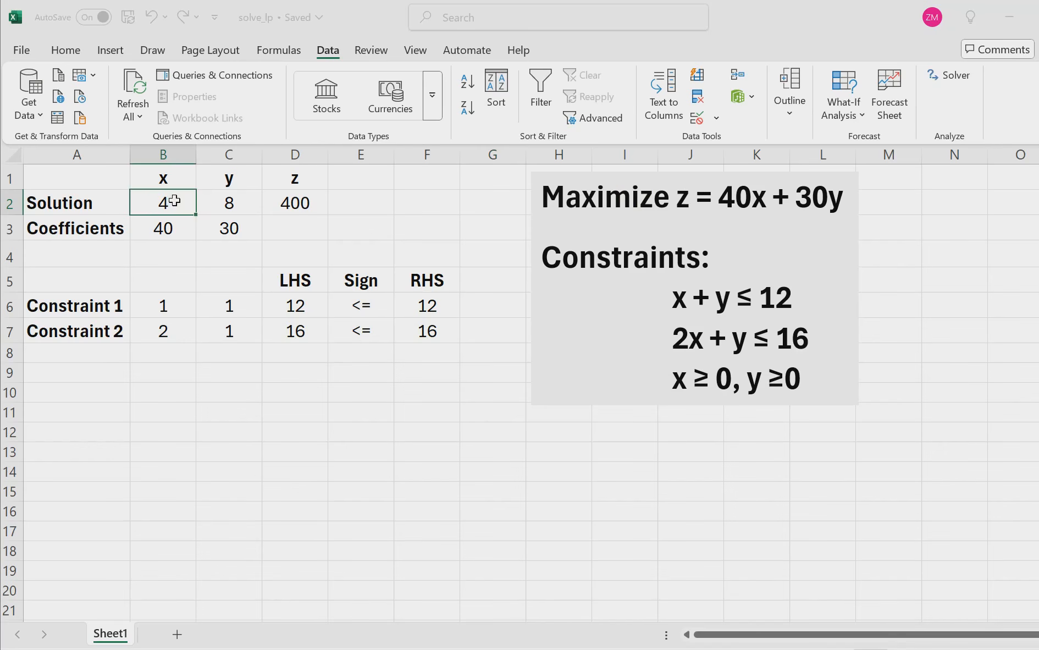
pyautogui.click(247, 202)
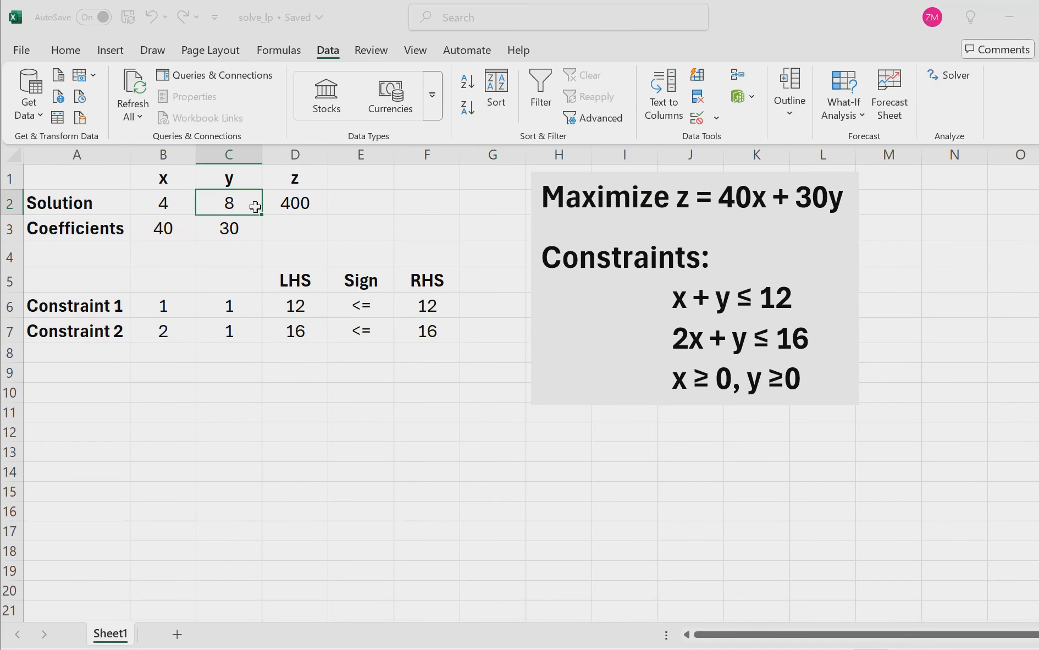
pyautogui.click(308, 203)
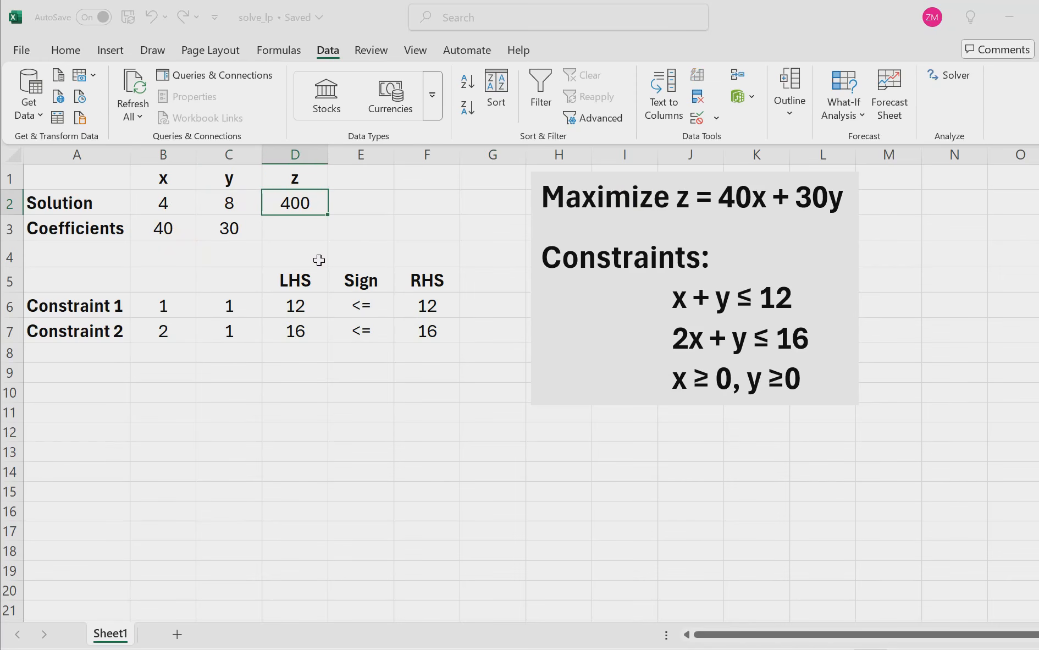